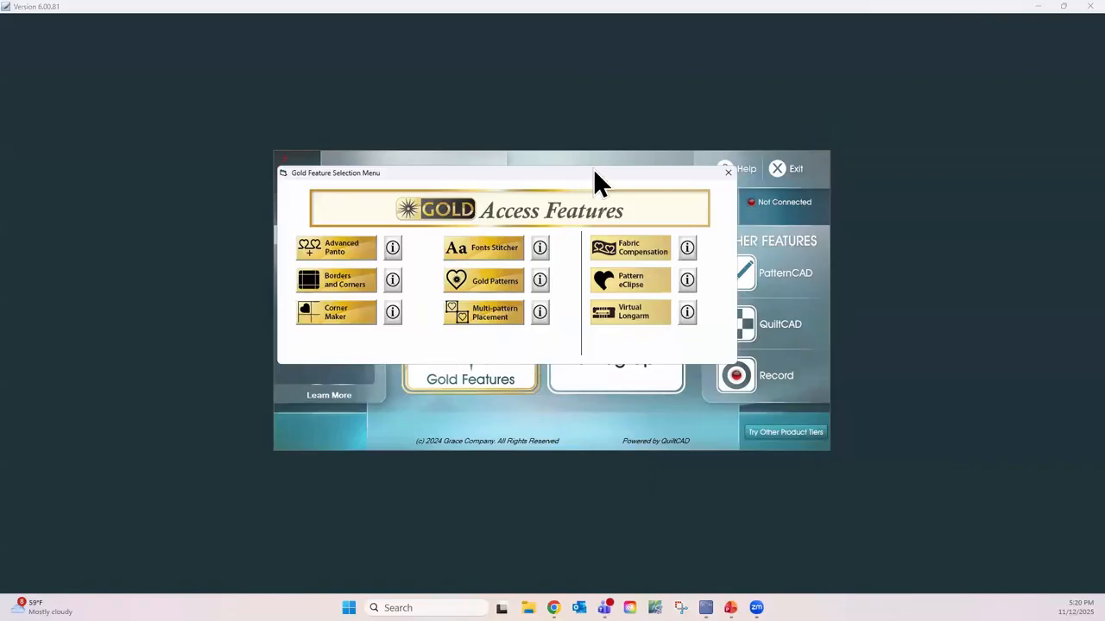
Step: Open the Fonts Stitcher from the Gold features and enter the word HAPPY in capital letters
drag(593, 168, 674, 81)
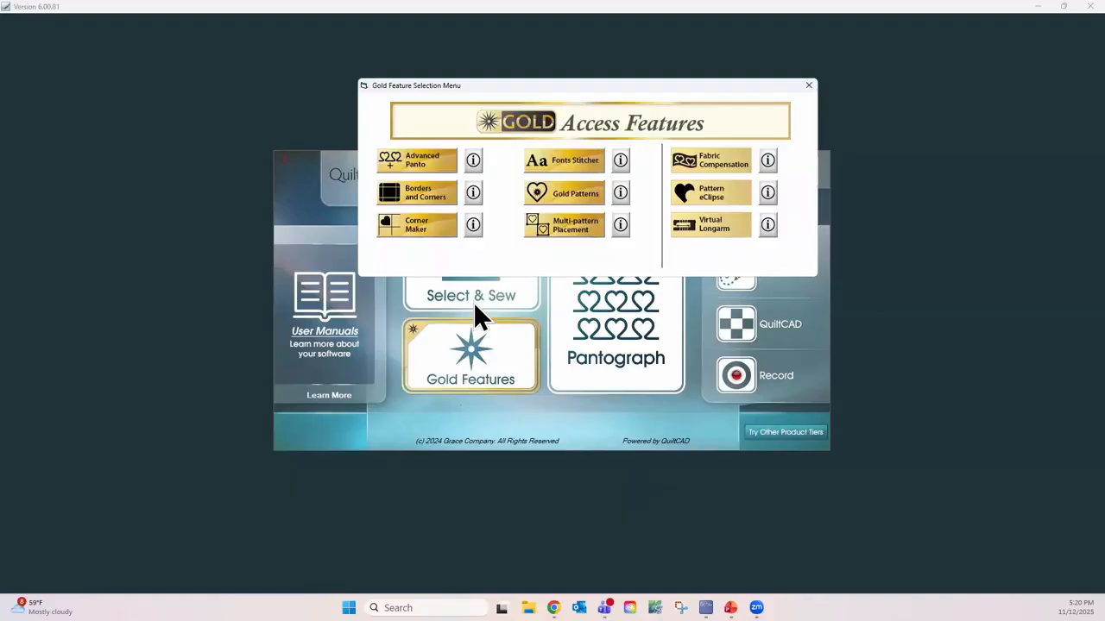
click(585, 160)
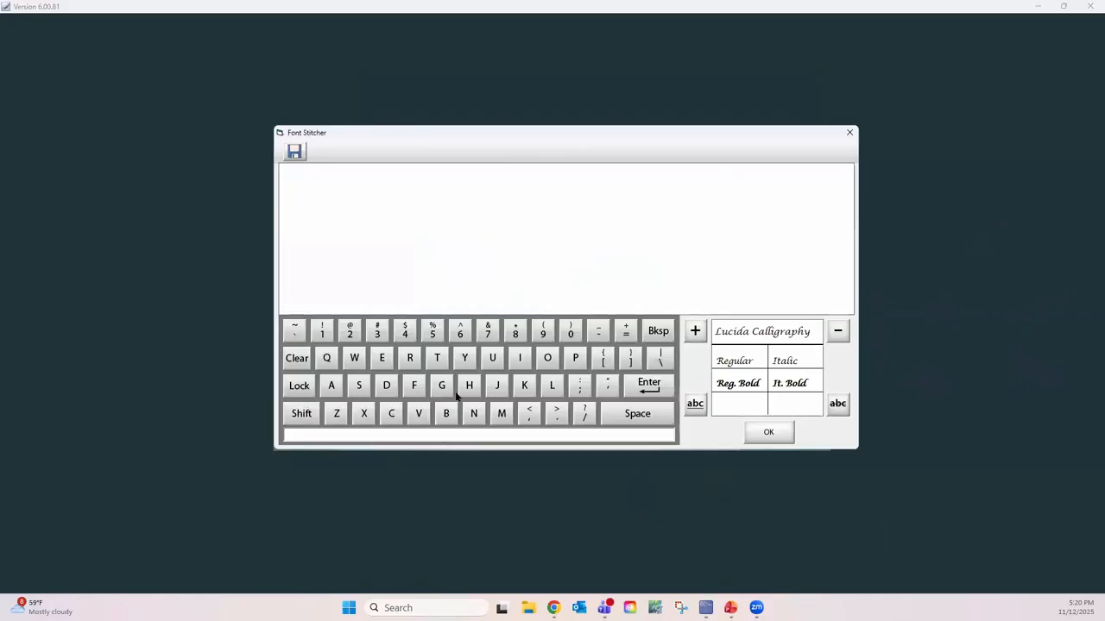
click(298, 386)
click(468, 385)
click(330, 388)
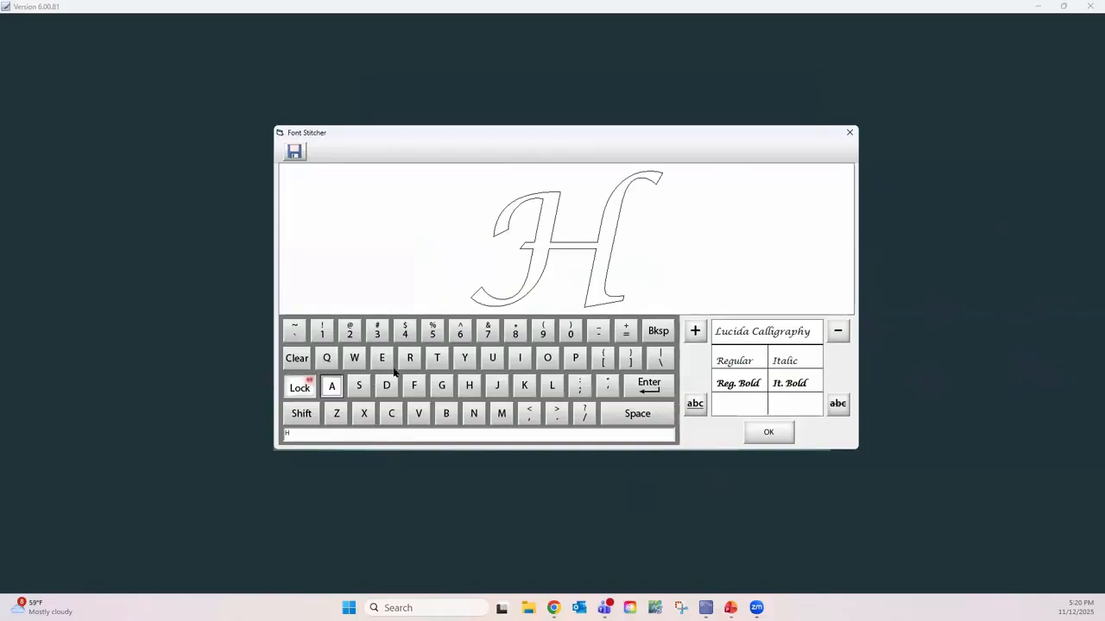
double_click(577, 358)
click(467, 358)
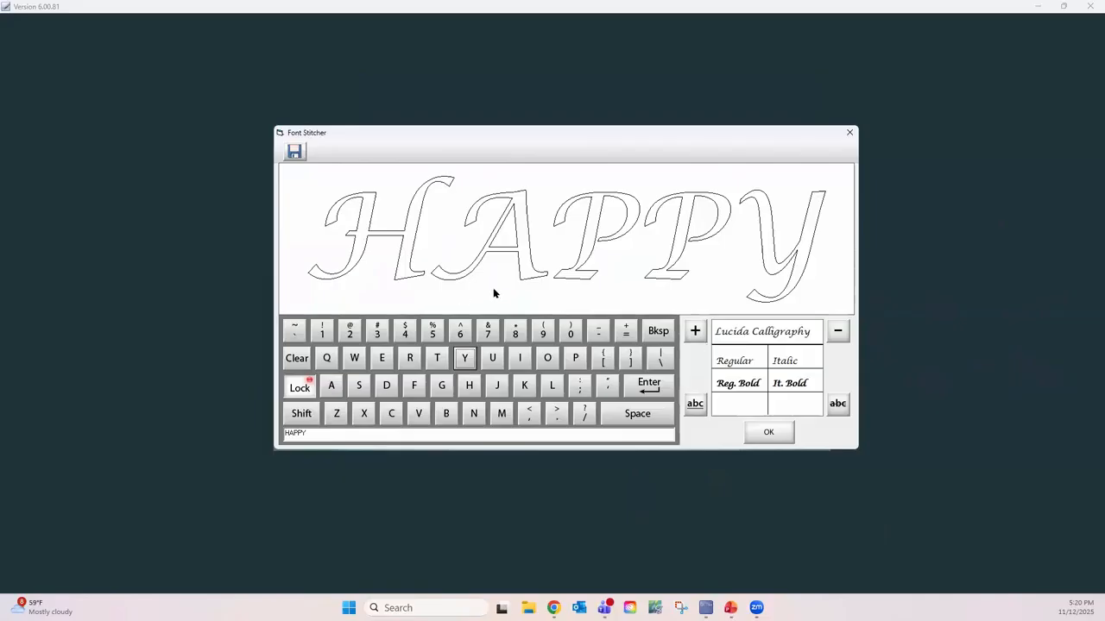
Step: Add a space and the word HOLIDAYS after HAPPY in the stitched text
click(642, 414)
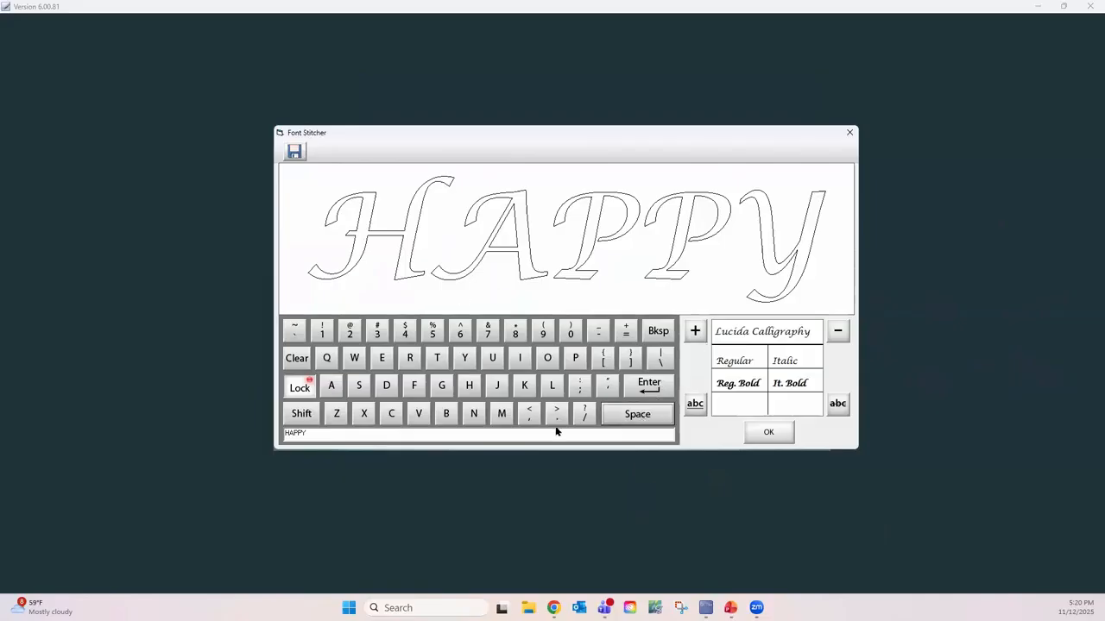
click(469, 391)
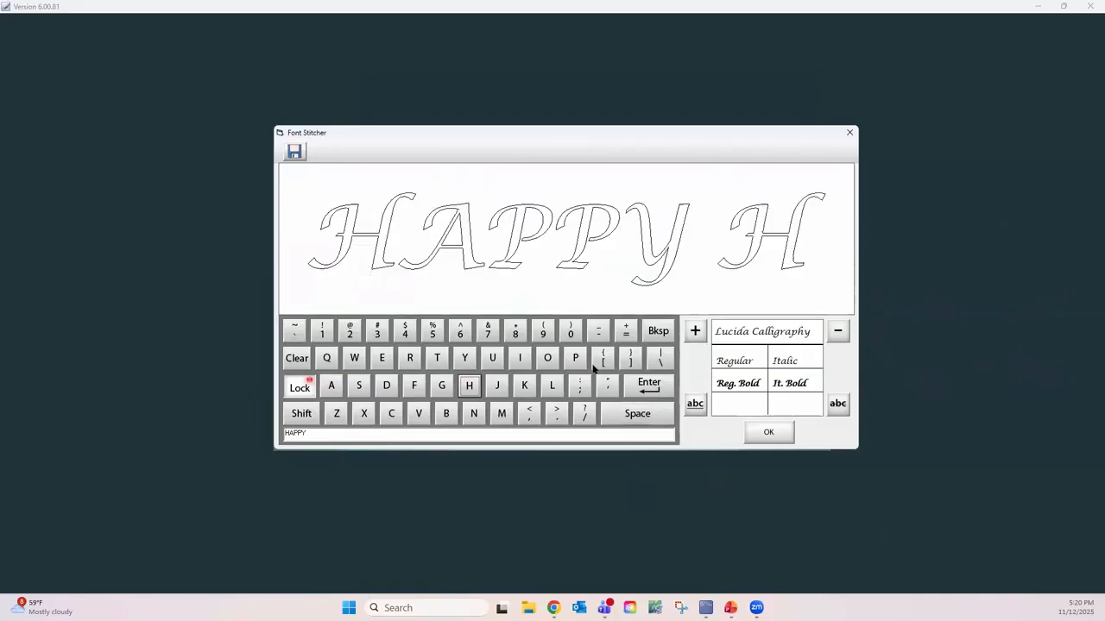
click(550, 357)
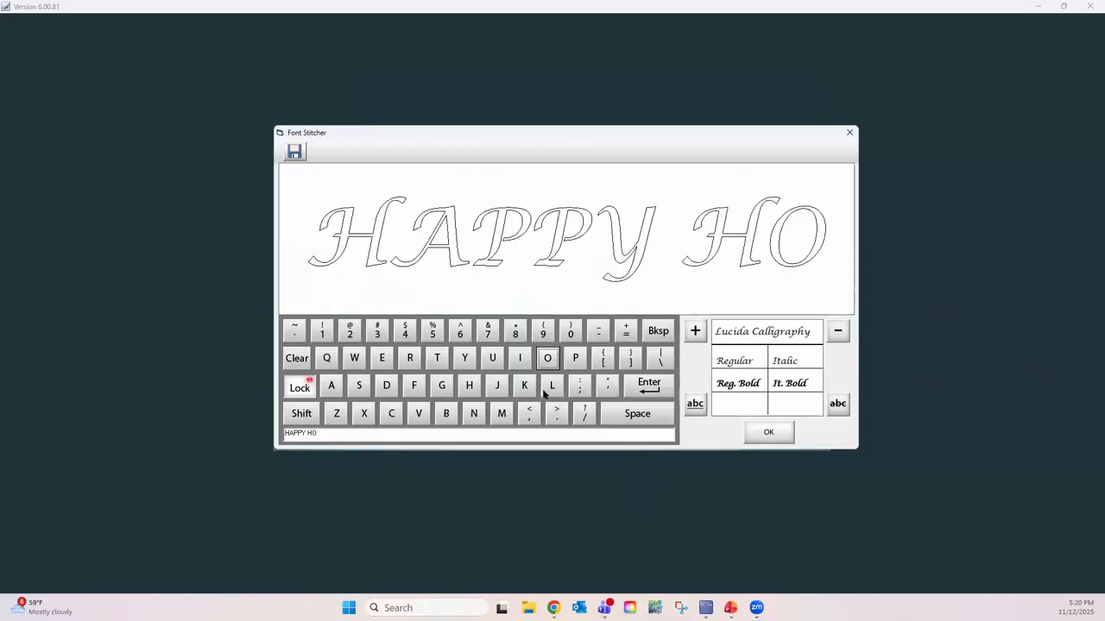
click(552, 385)
click(519, 357)
click(387, 386)
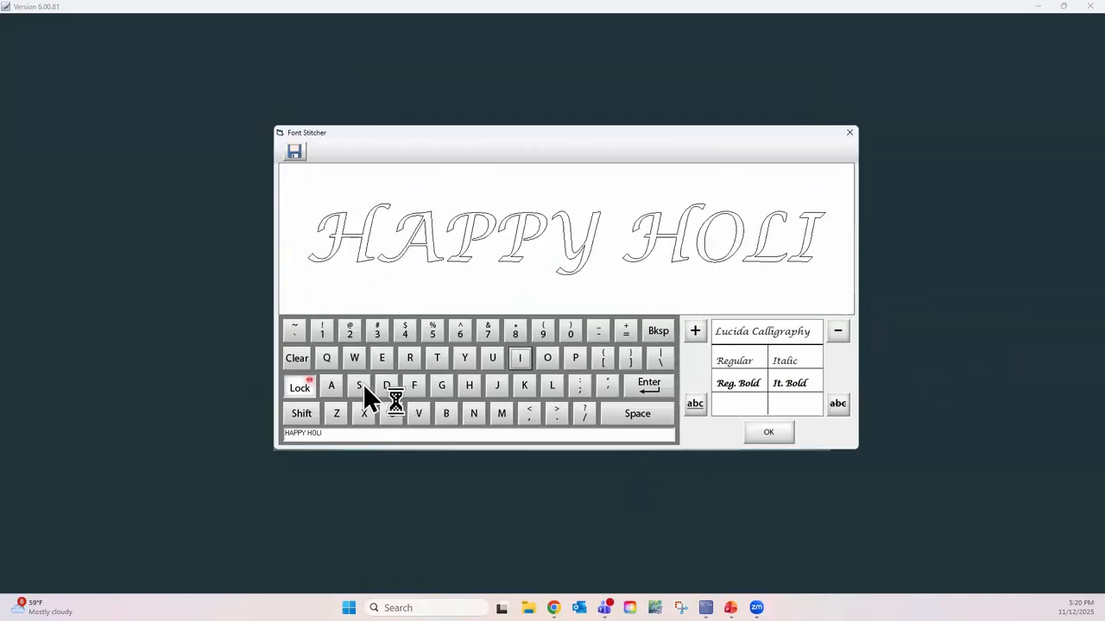
click(328, 385)
click(467, 356)
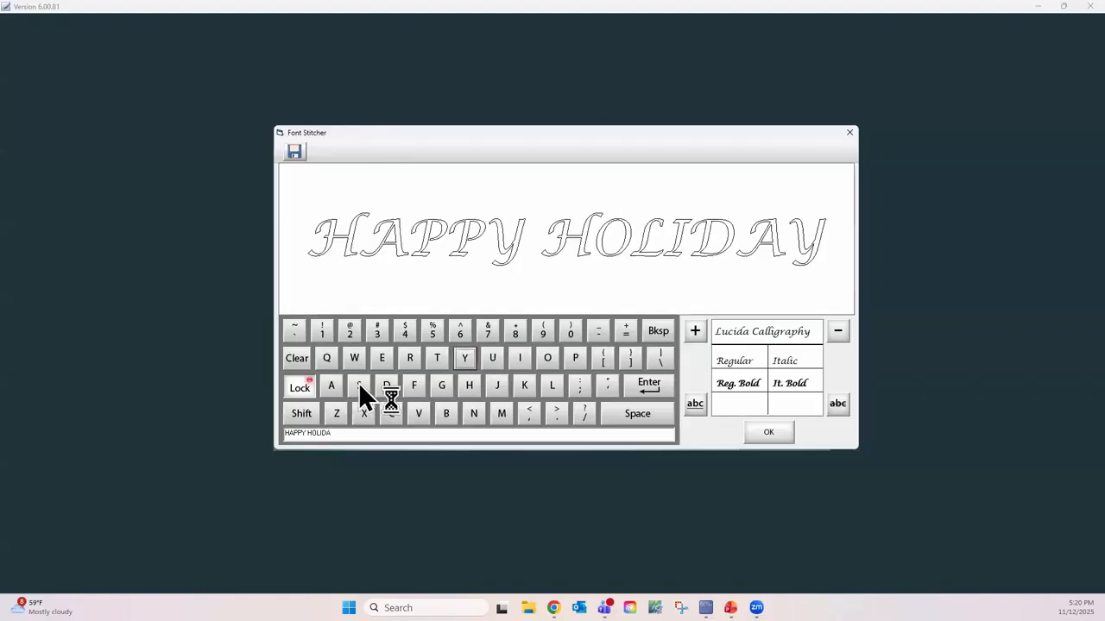
click(359, 385)
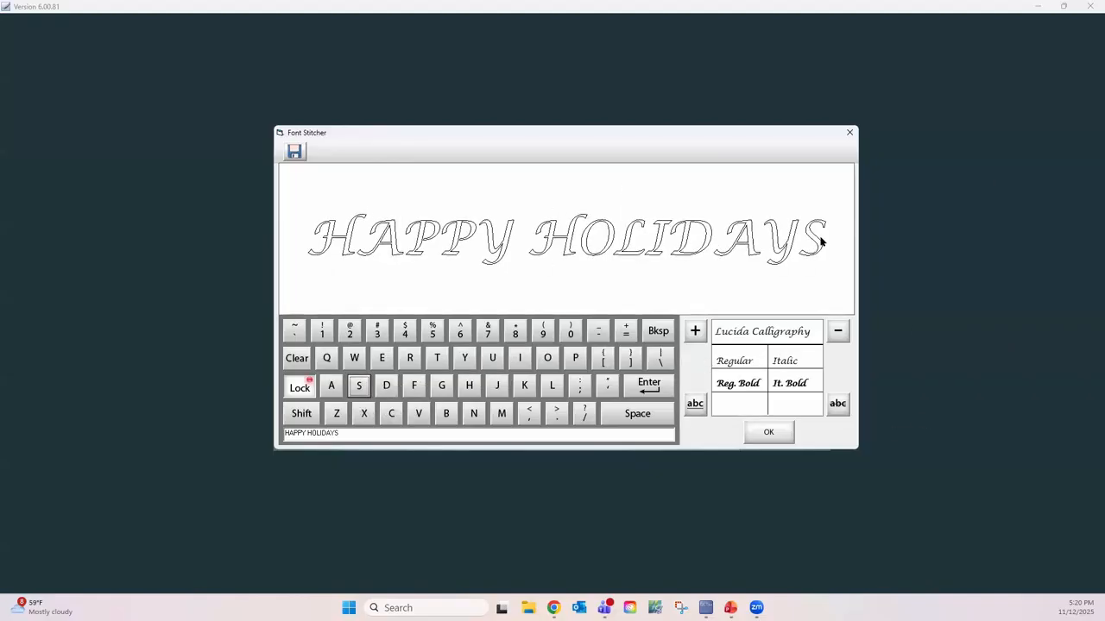
Step: Change the lettering's font to Old English Text MT
click(758, 332)
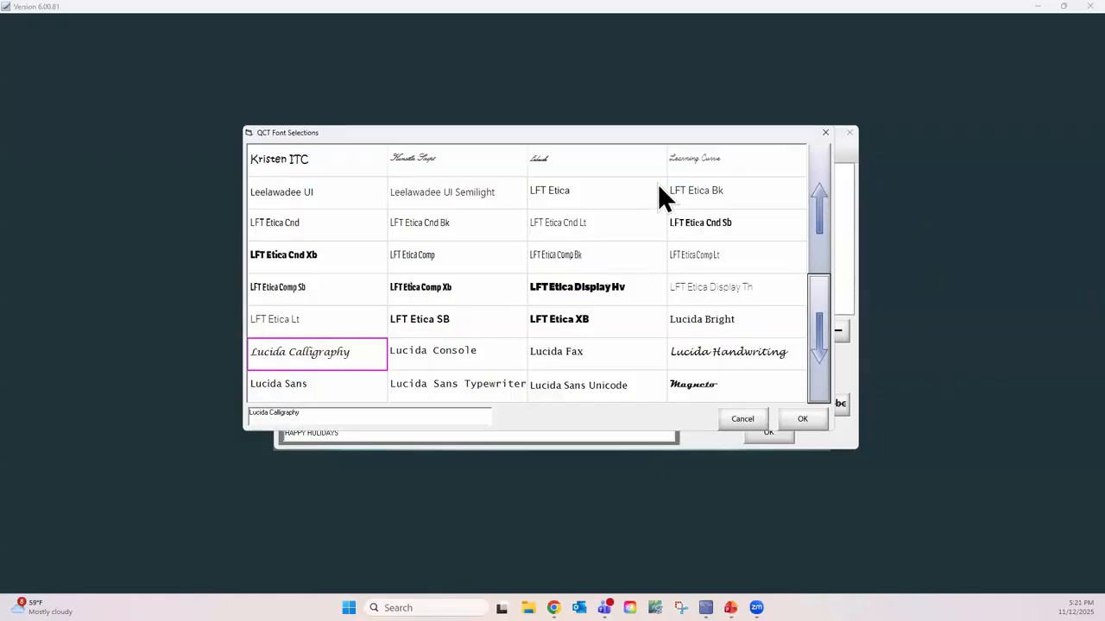
click(822, 356)
click(820, 219)
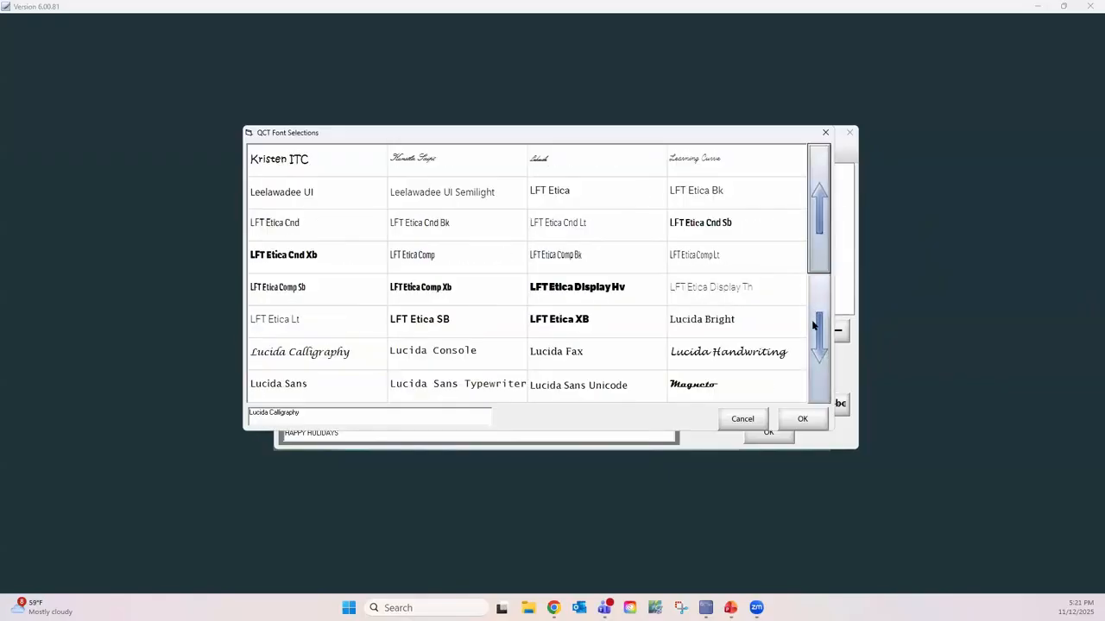
click(819, 397)
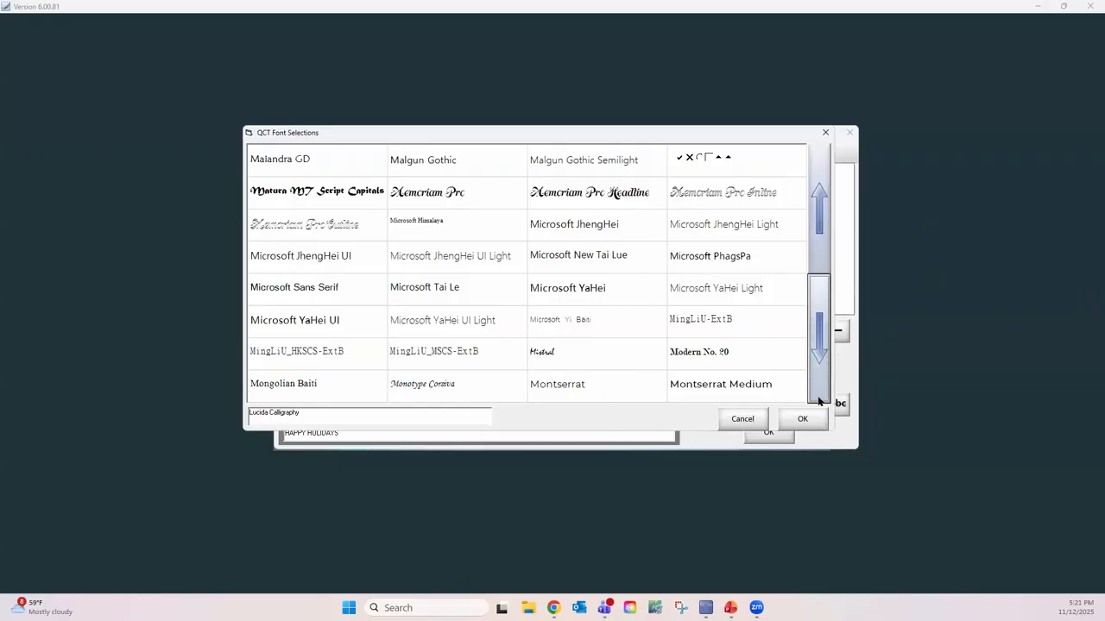
click(821, 356)
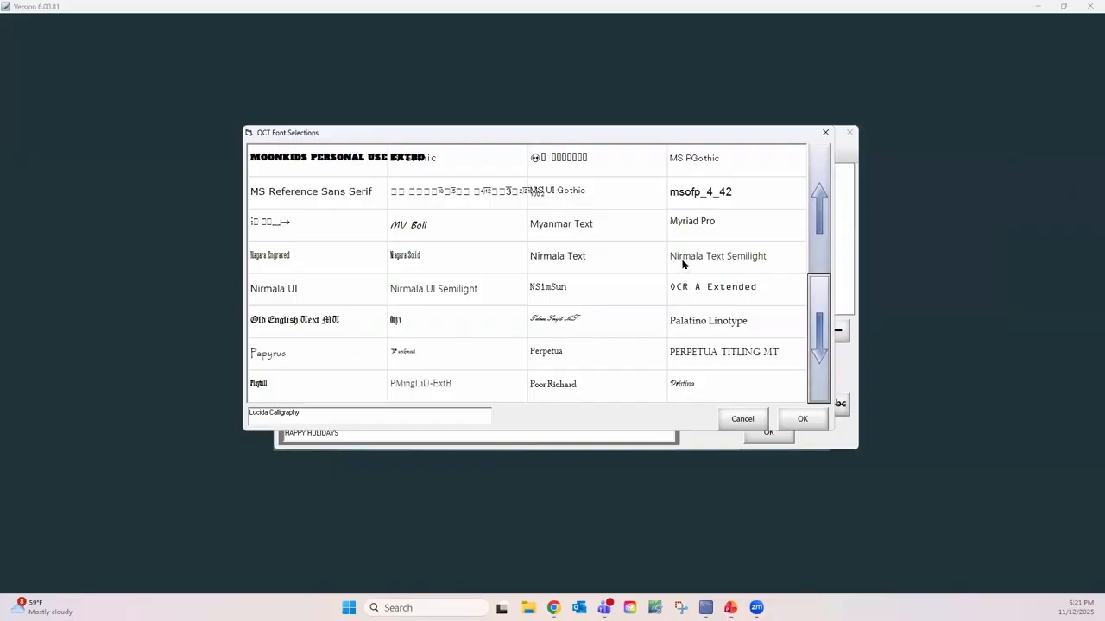
click(822, 207)
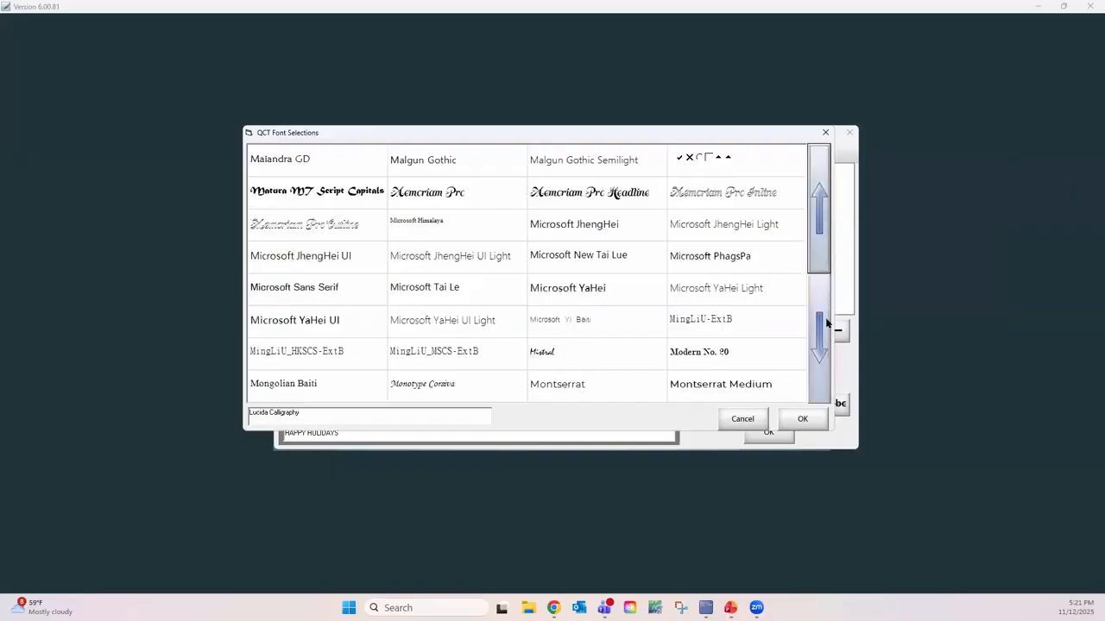
click(821, 349)
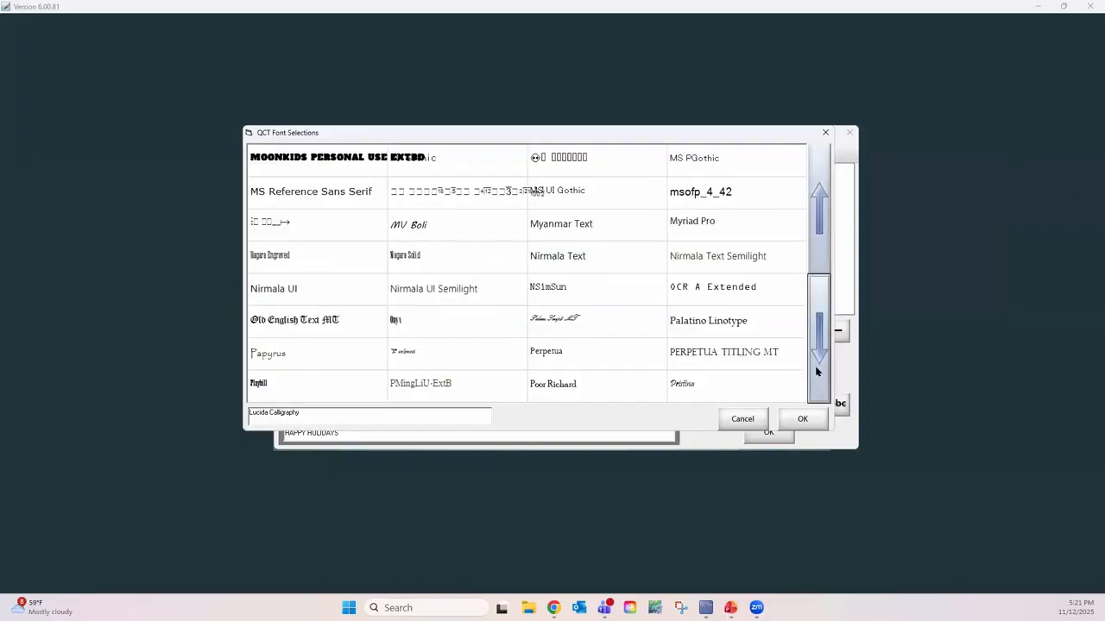
click(327, 325)
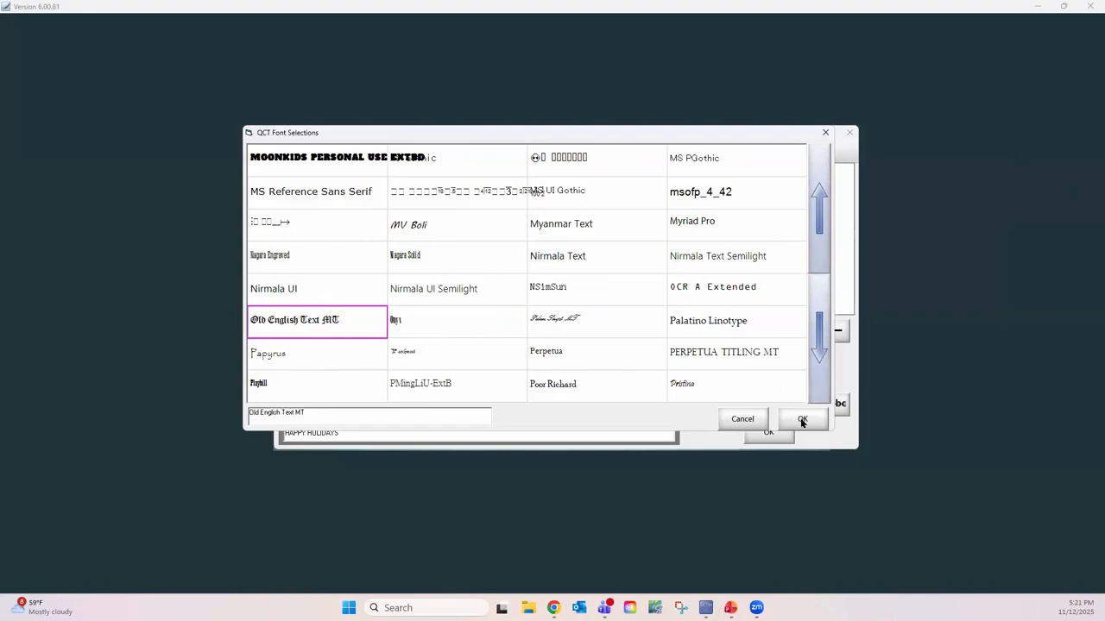
click(802, 421)
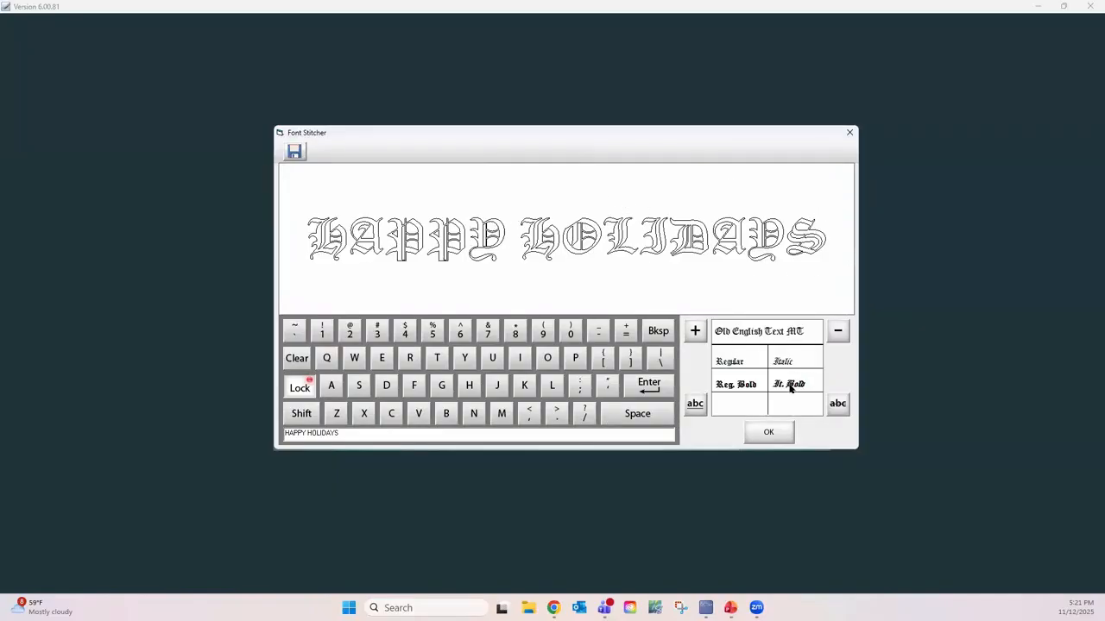
Step: Accept the lettering and save it as a GPF pattern in the Continuous Line folder, named with the owner's first name followed by "qpg test"
click(769, 433)
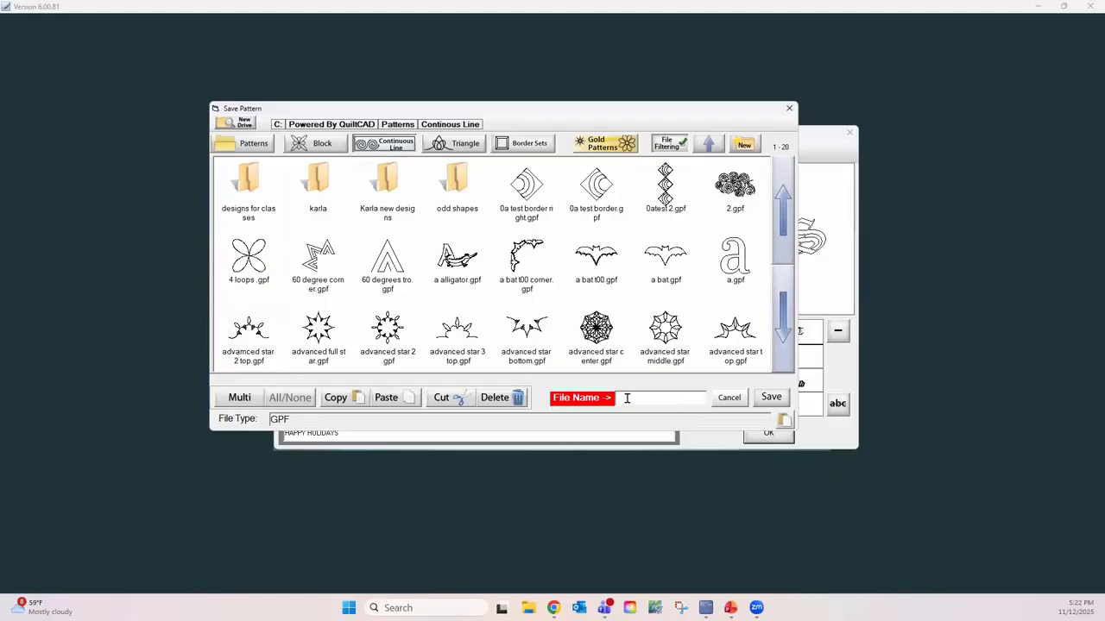
click(627, 399)
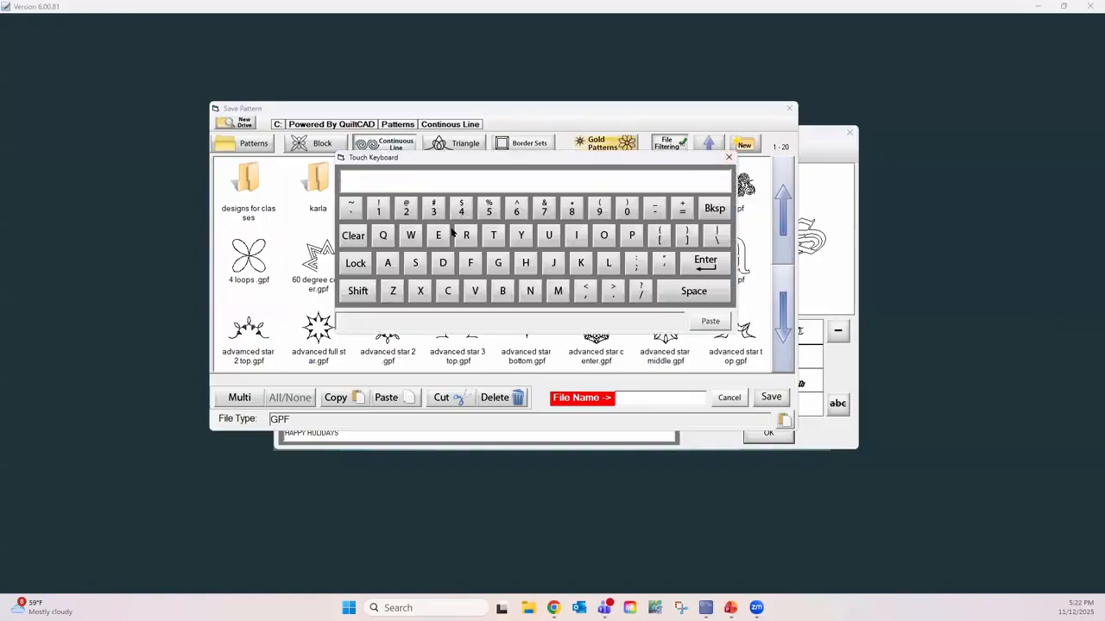
click(580, 263)
click(388, 262)
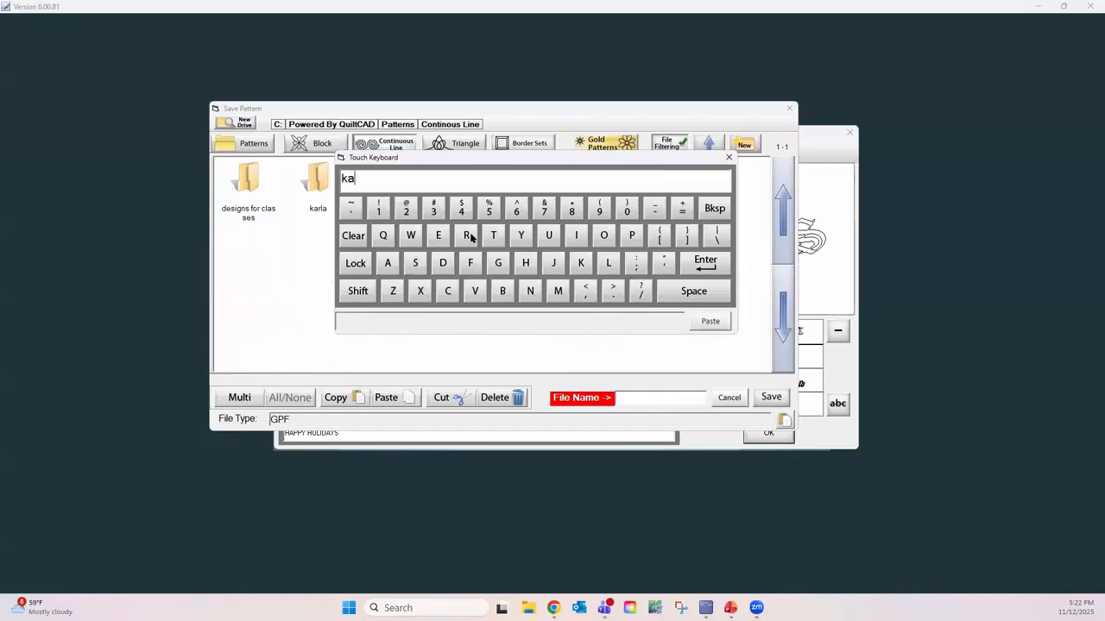
click(466, 234)
click(607, 262)
click(388, 262)
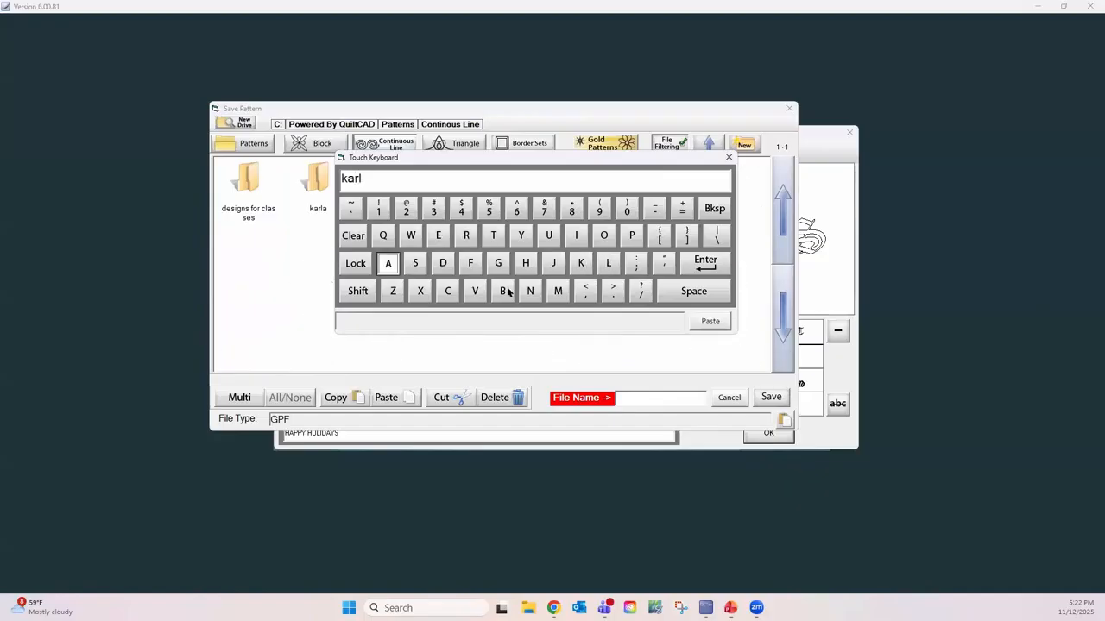
click(695, 291)
click(384, 235)
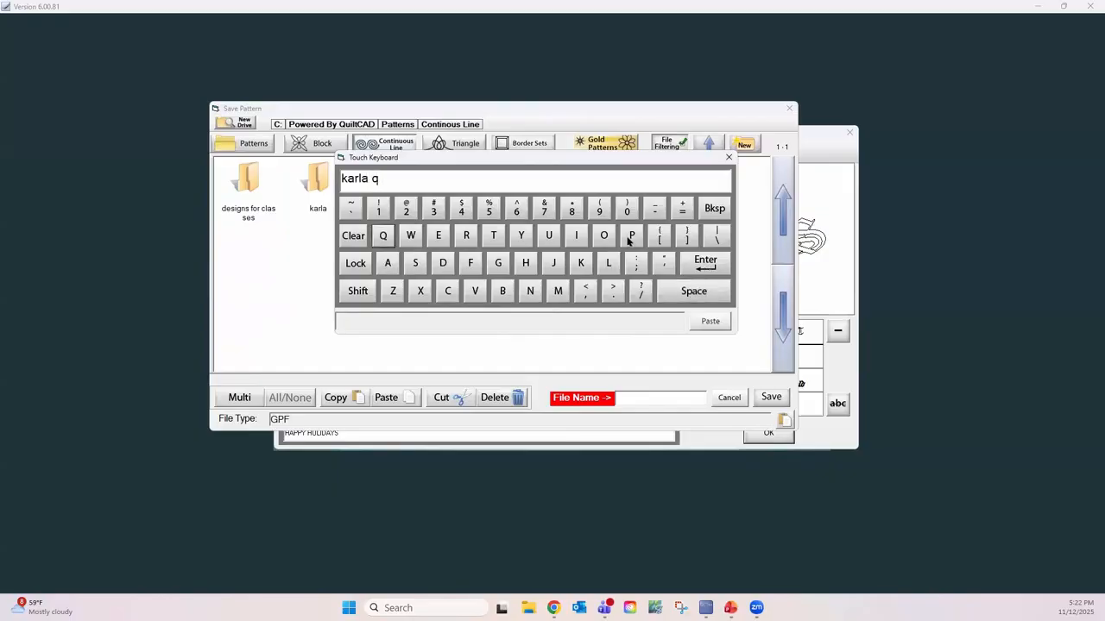
click(631, 236)
click(498, 266)
click(693, 290)
click(494, 236)
click(439, 236)
click(415, 263)
click(493, 235)
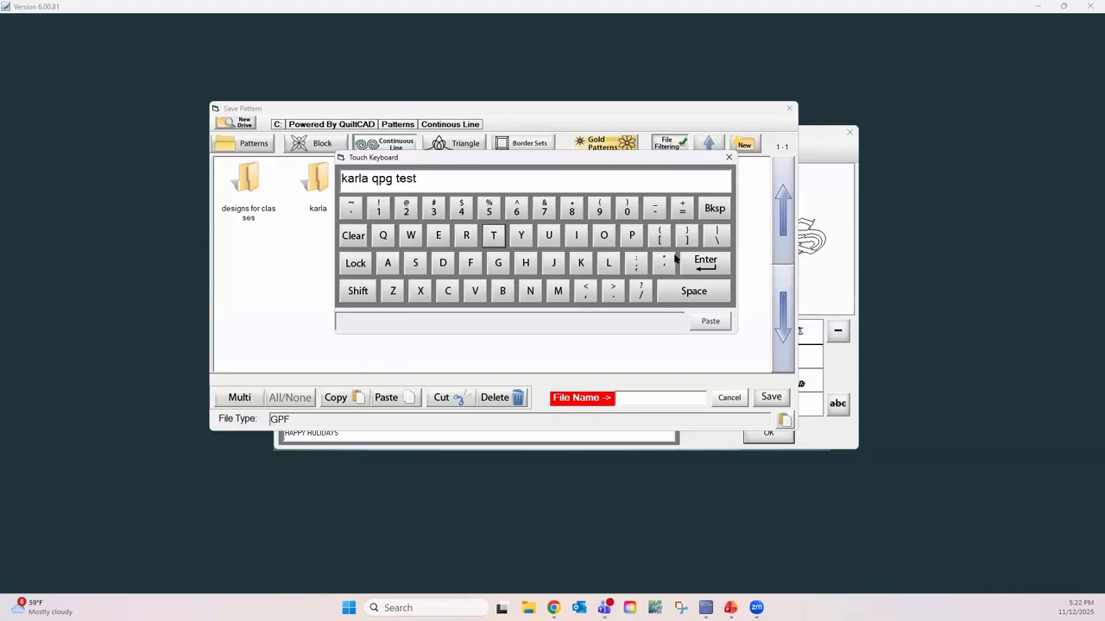
click(705, 260)
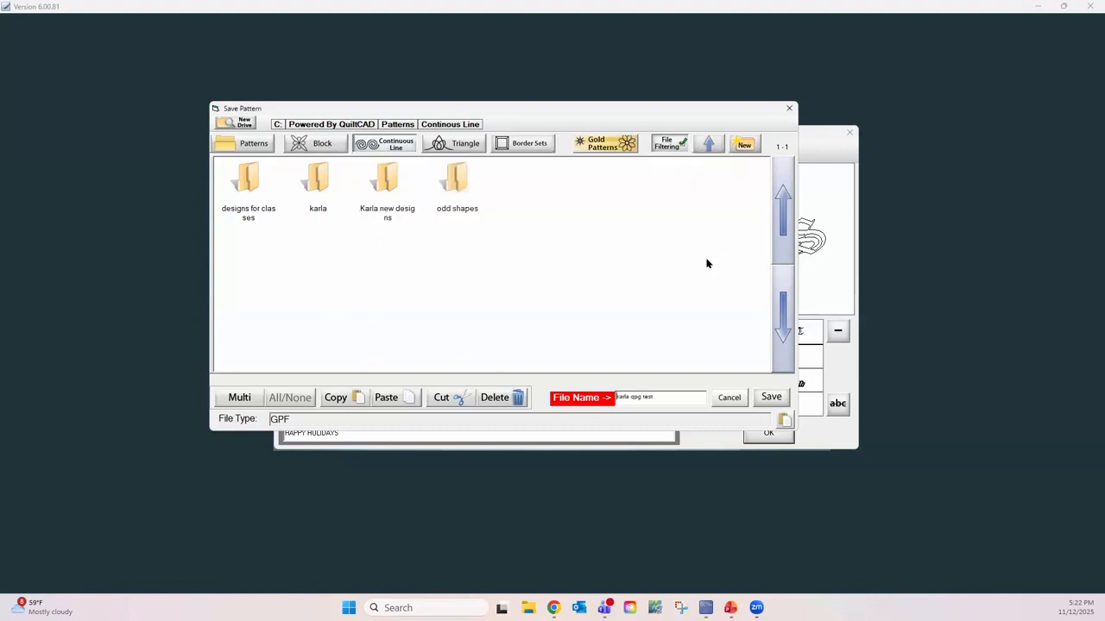
click(771, 398)
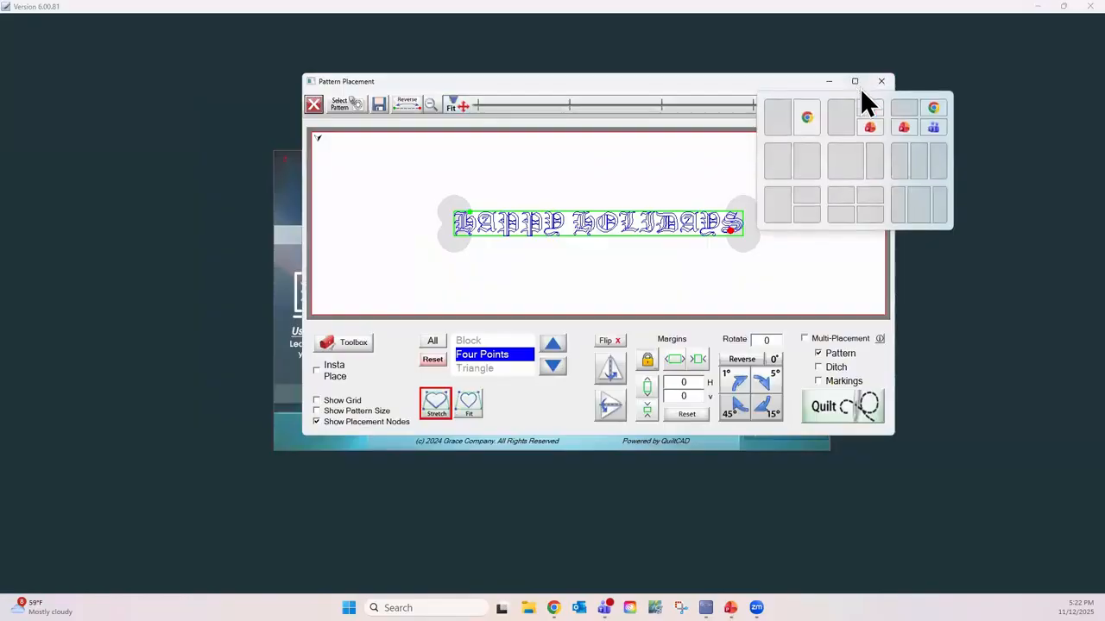
Step: Maximize the Pattern Placement window and place the lettering's four corner points to form a taller box in the upper middle of the quilting area
click(854, 82)
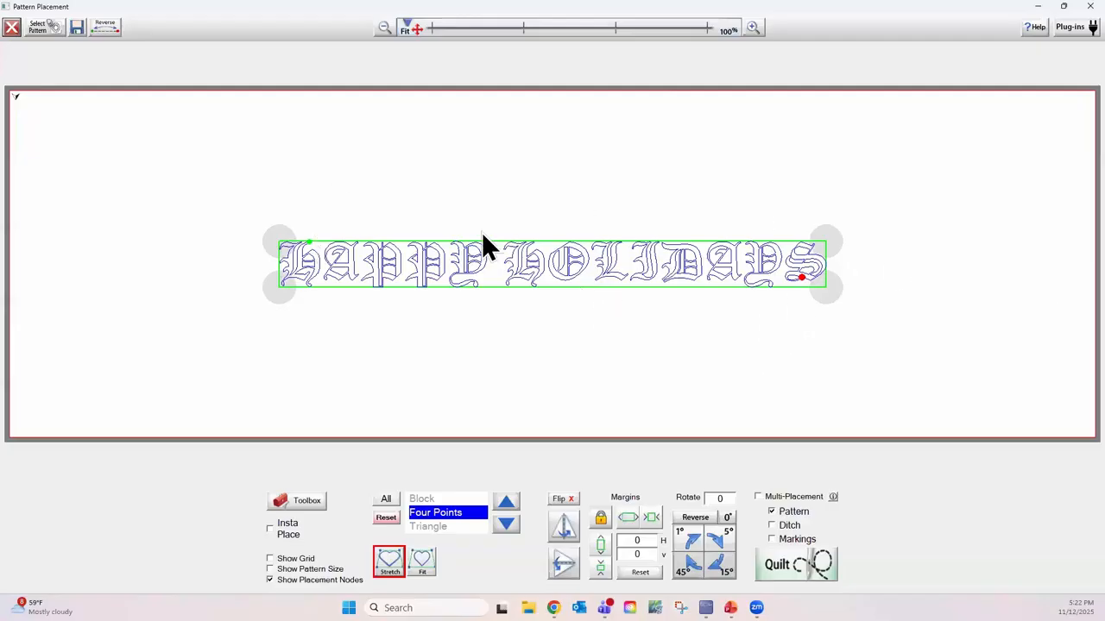
click(271, 201)
click(279, 241)
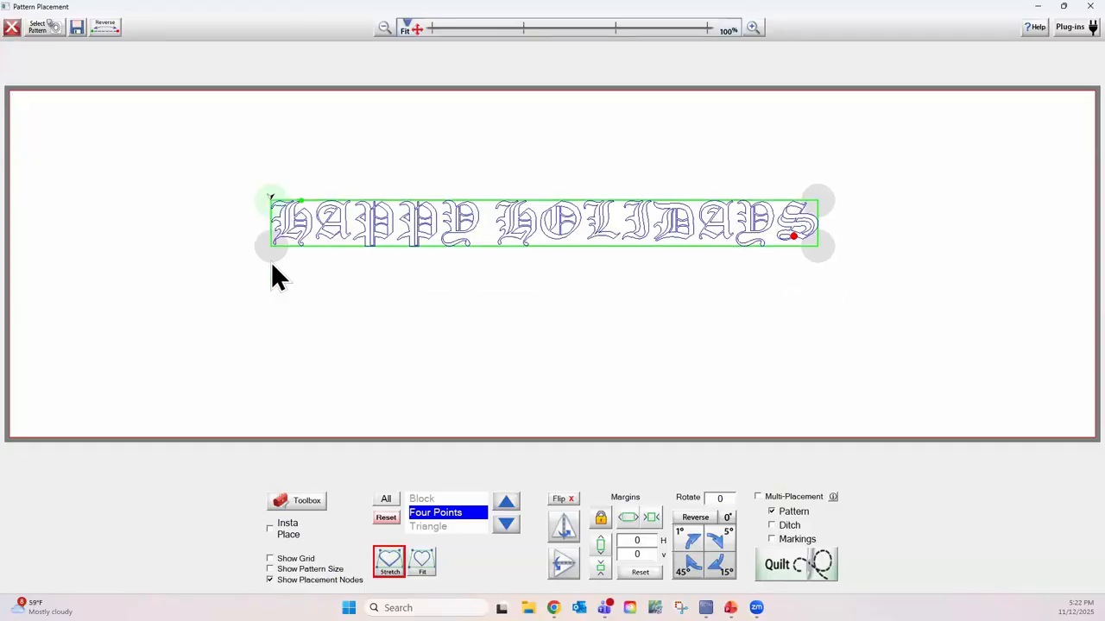
click(270, 271)
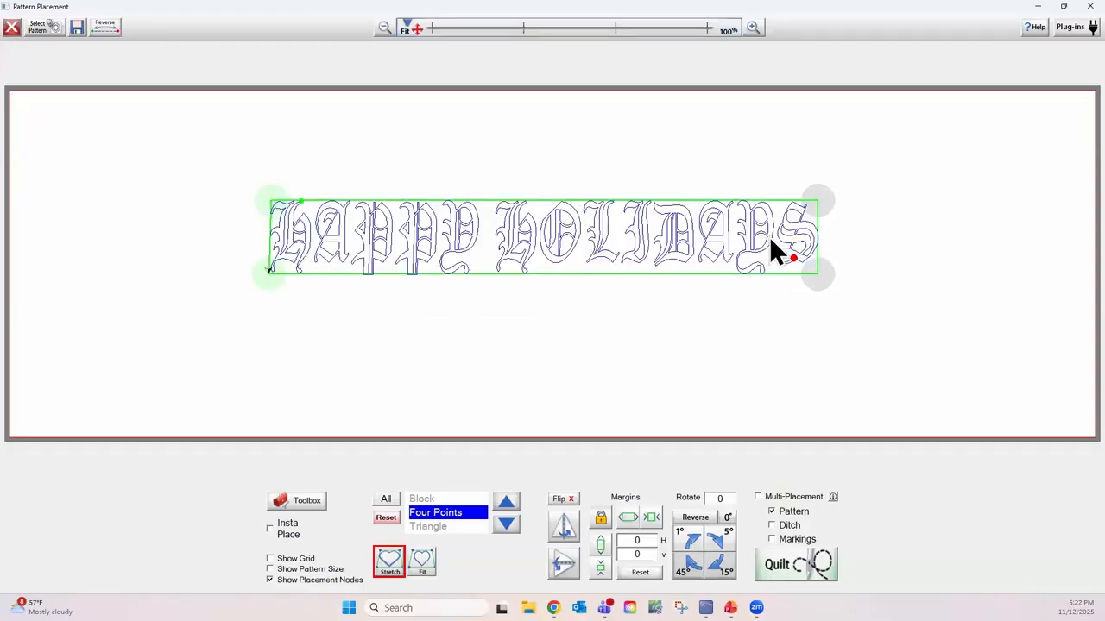
click(820, 200)
click(822, 273)
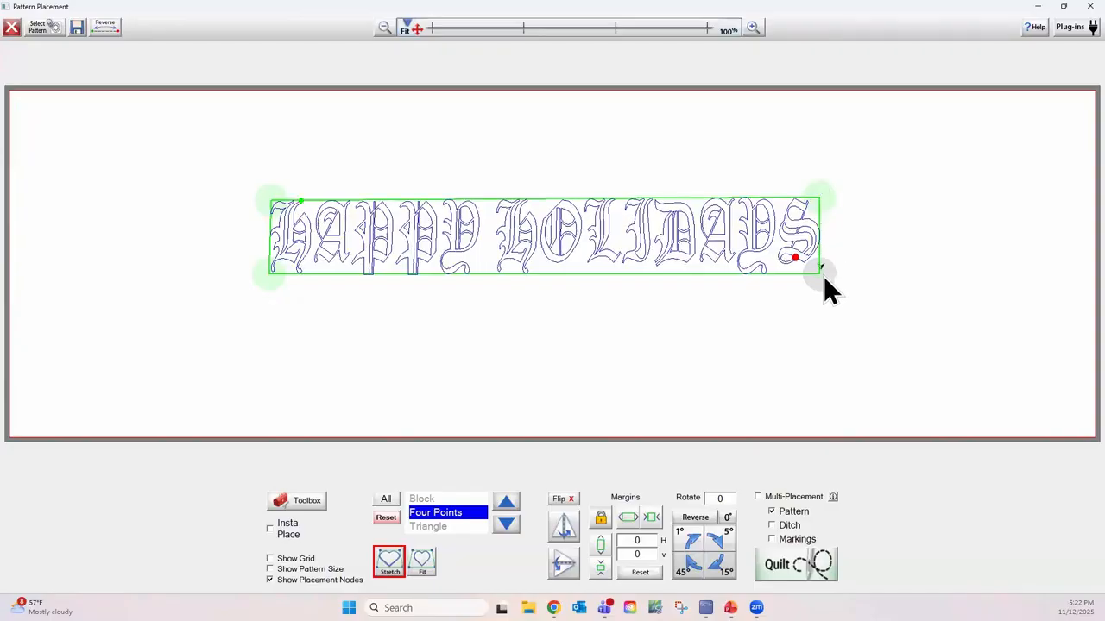
click(820, 278)
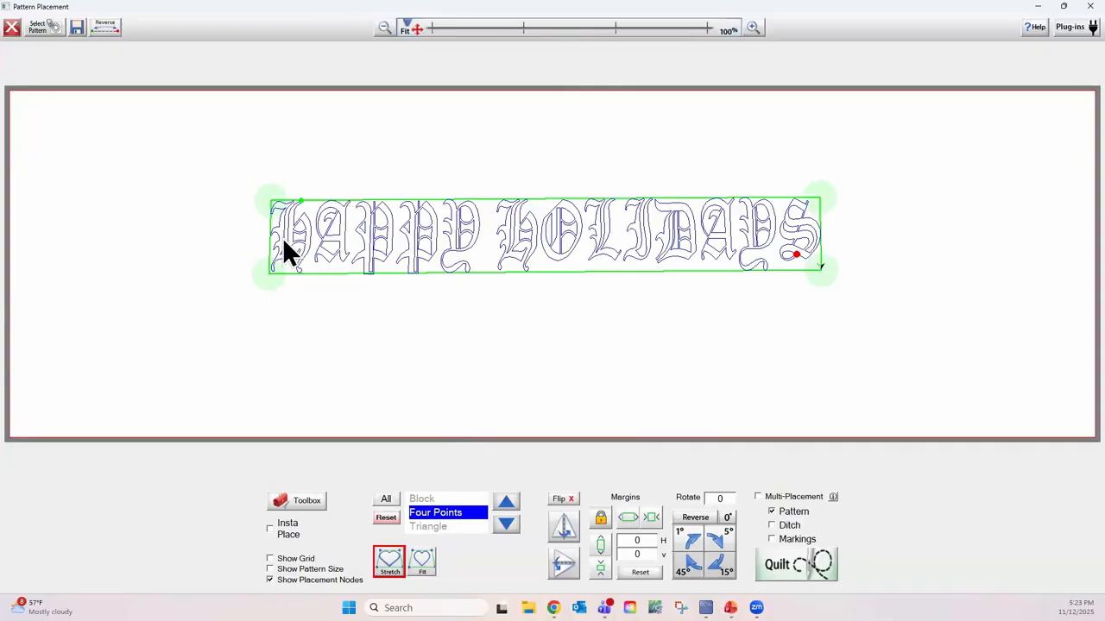
Step: Compare the Fit and Stretch placements of the lettering within its four-point box, finishing with Fit
click(413, 555)
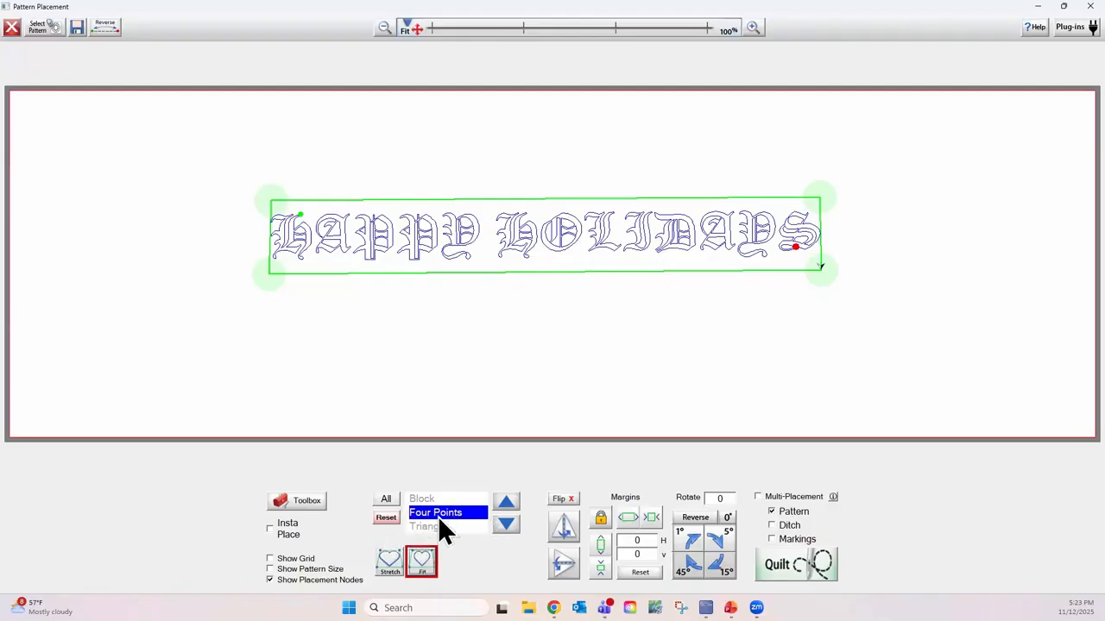
click(389, 562)
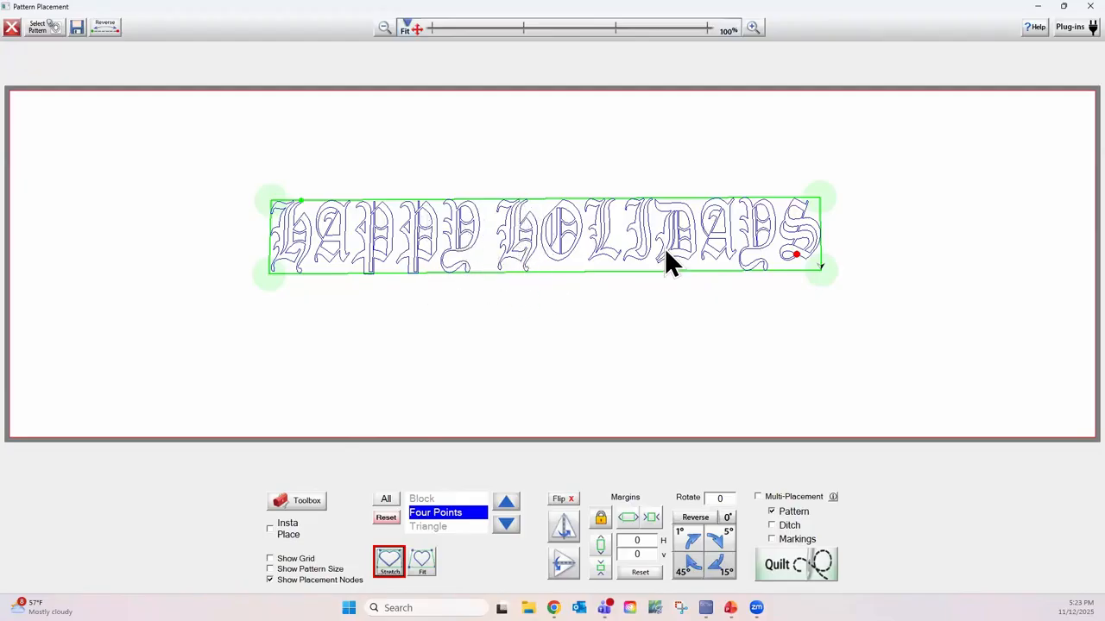
click(421, 562)
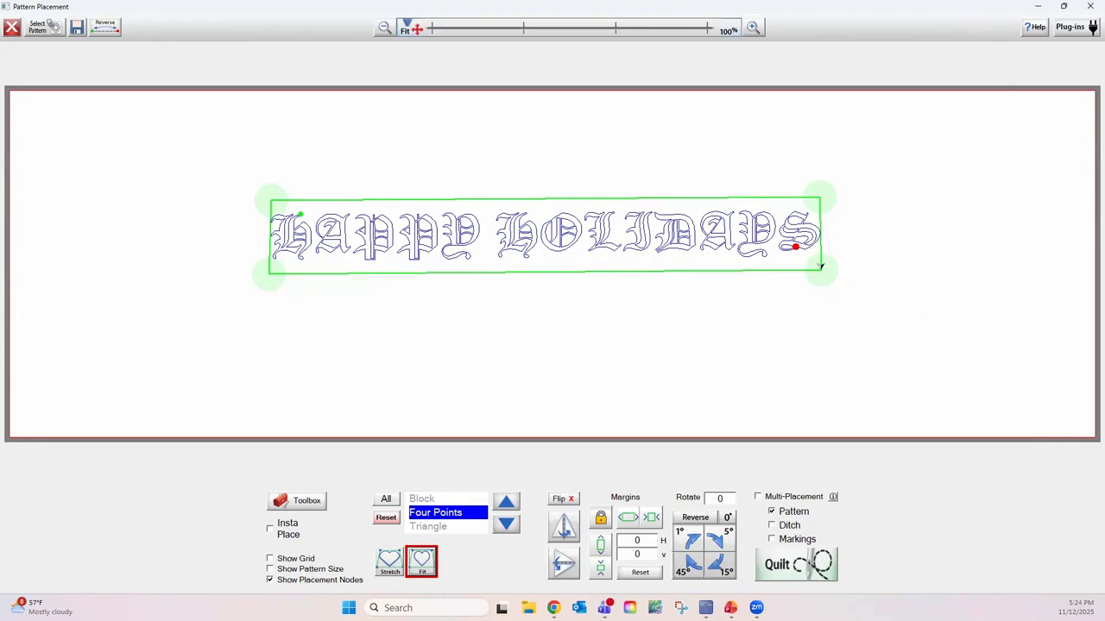
Step: Proceed to quilting with the placed lettering, maximize the Quilting Interface and open the stitch path optimization
click(794, 563)
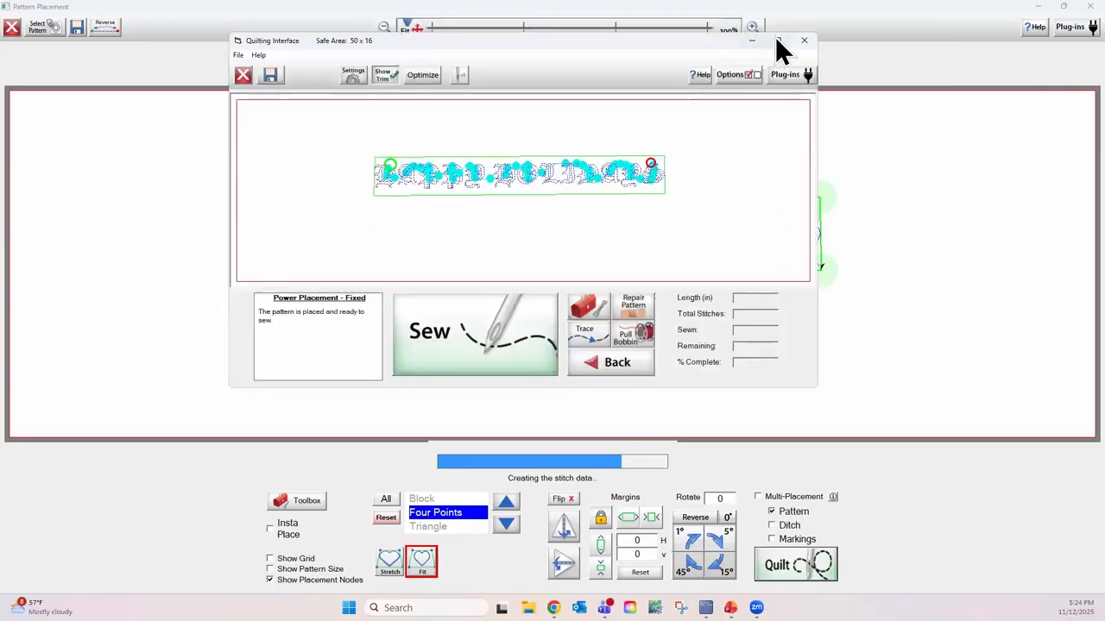
click(776, 38)
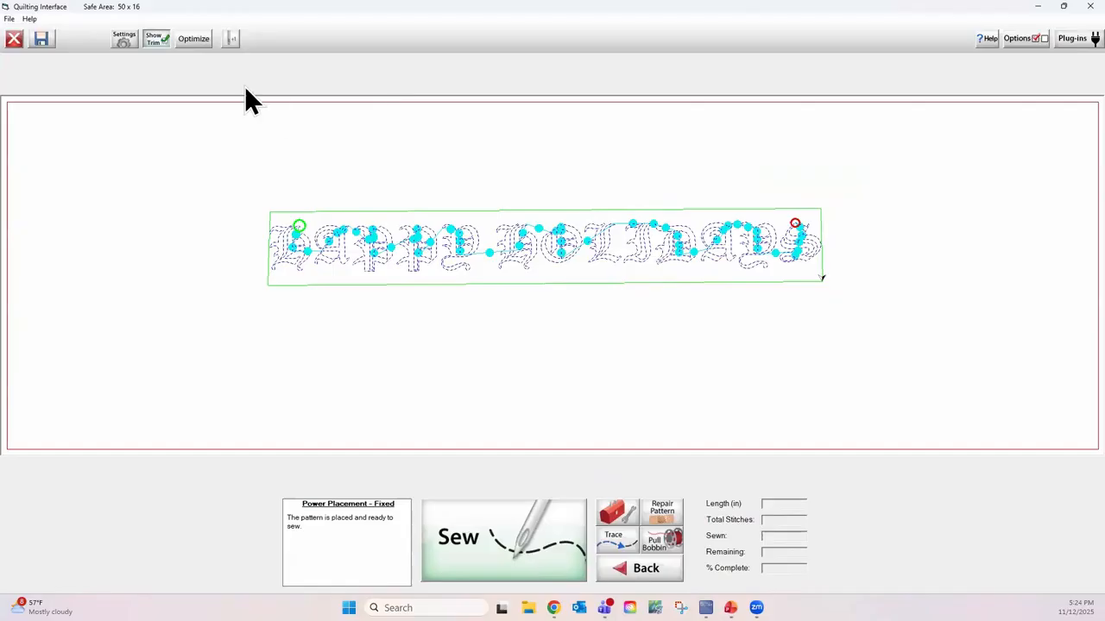
click(196, 39)
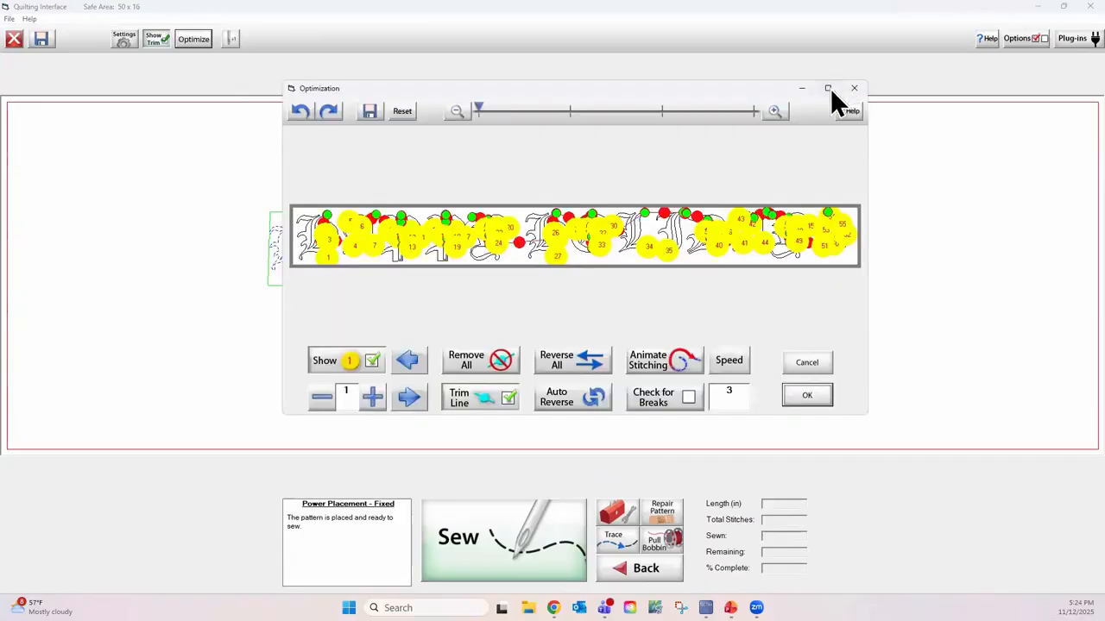
Step: Maximize the Optimization window, try removing all trim breaks from the lettering, select the joined path, and cancel the optimization
click(831, 88)
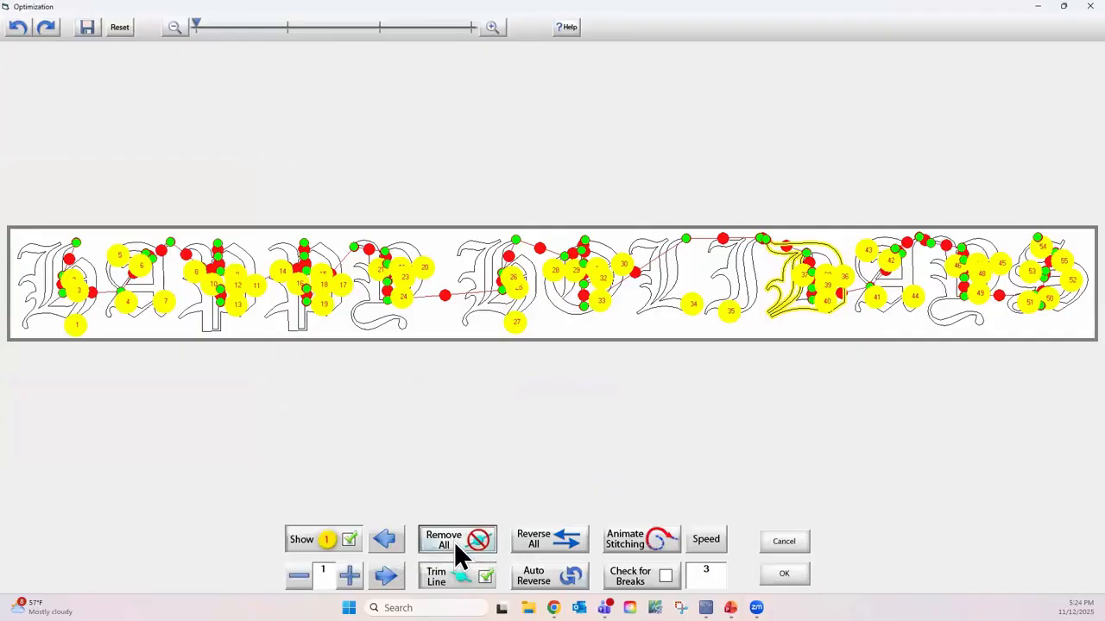
click(454, 541)
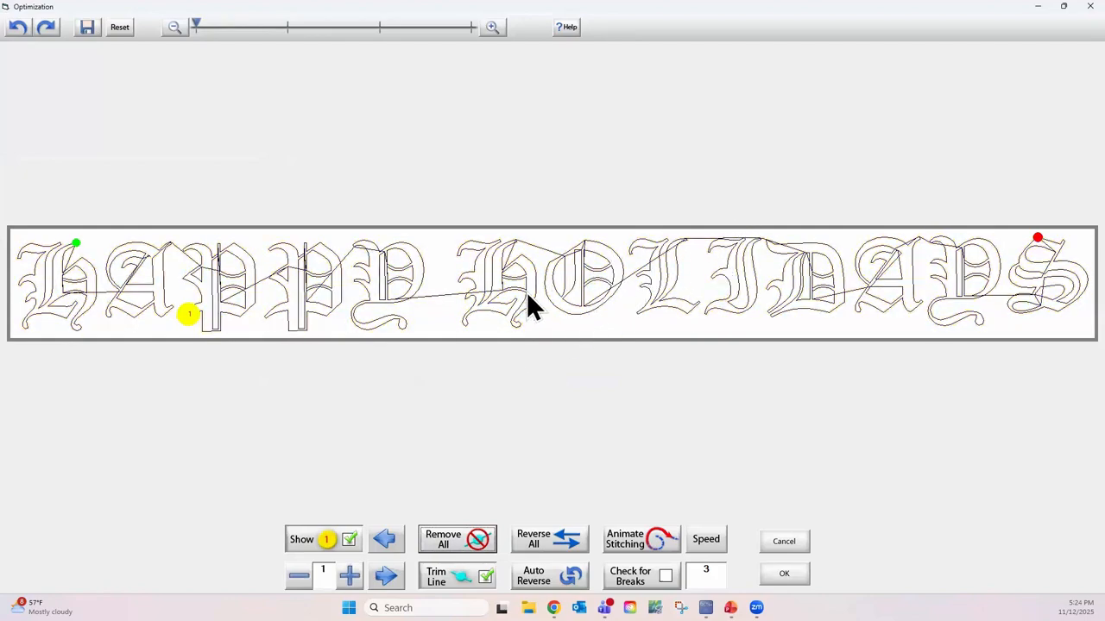
click(389, 298)
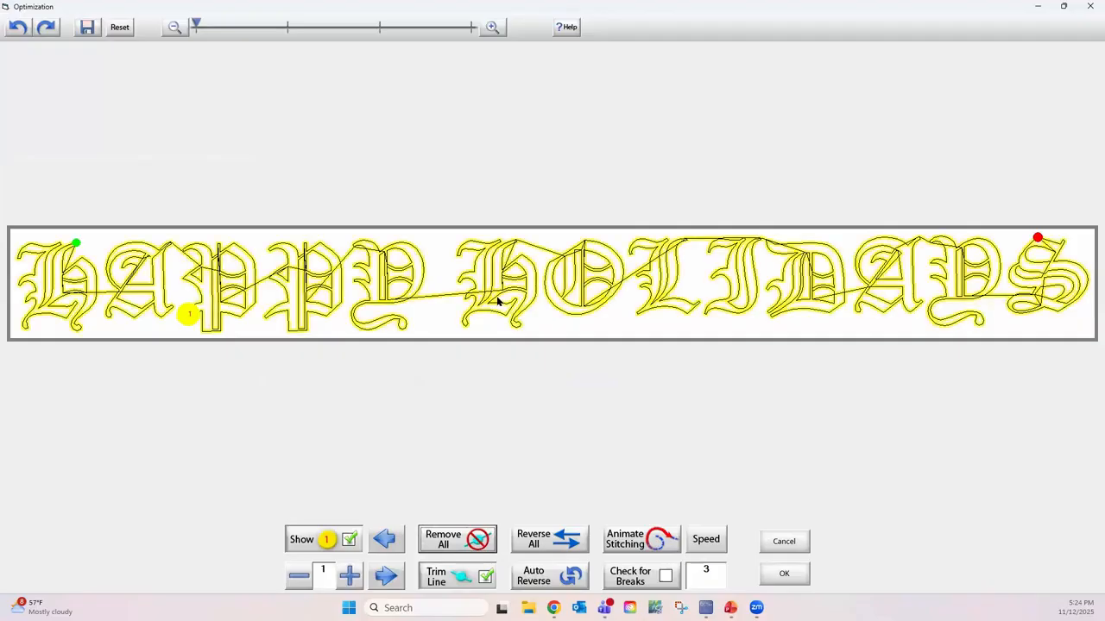
click(785, 541)
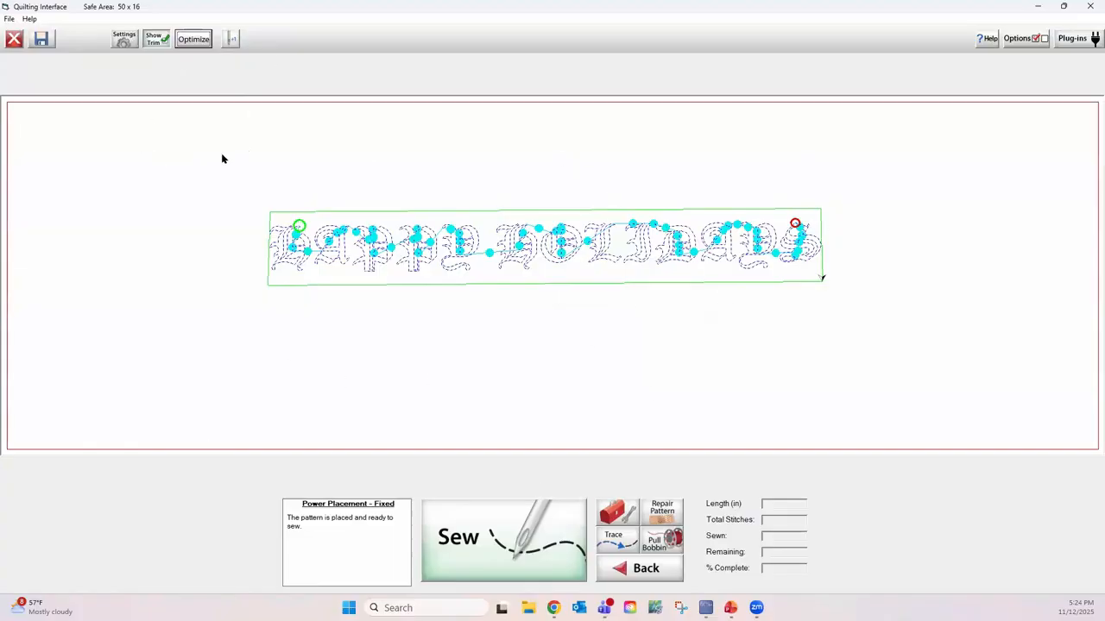
Step: Check the settings of the placed lettering, go back to Pattern Placement and close it to return to the home screen
click(121, 39)
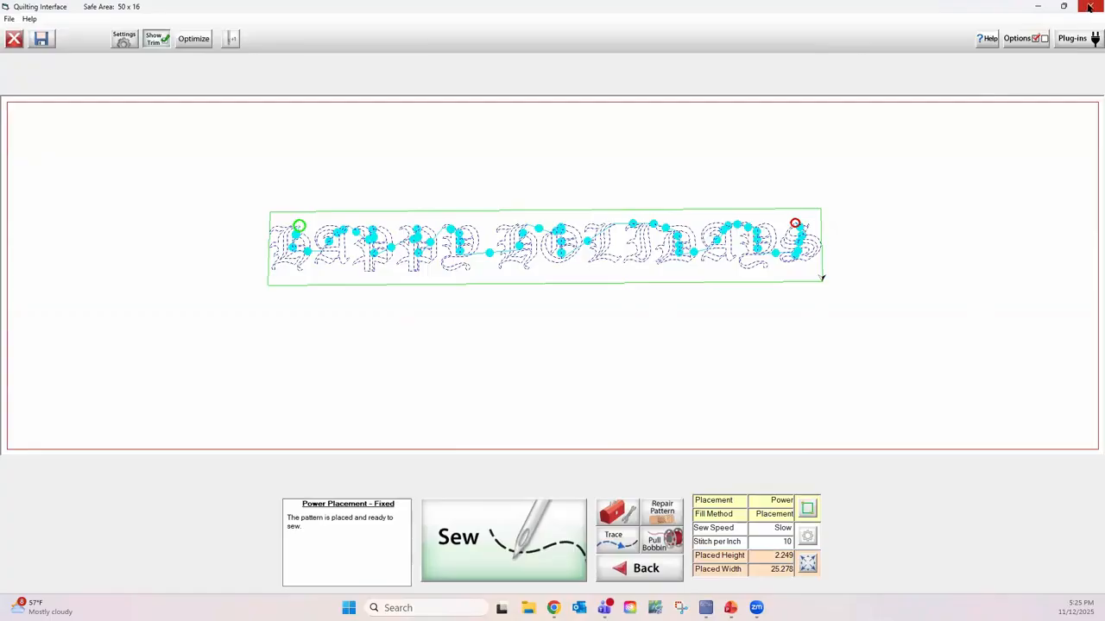
click(649, 570)
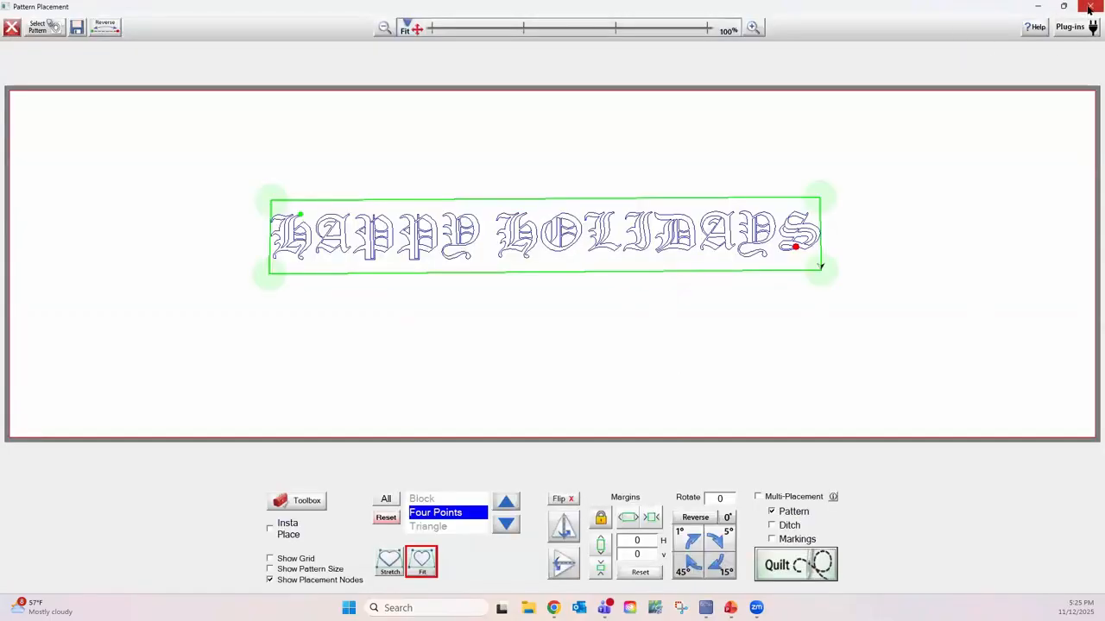
click(1089, 6)
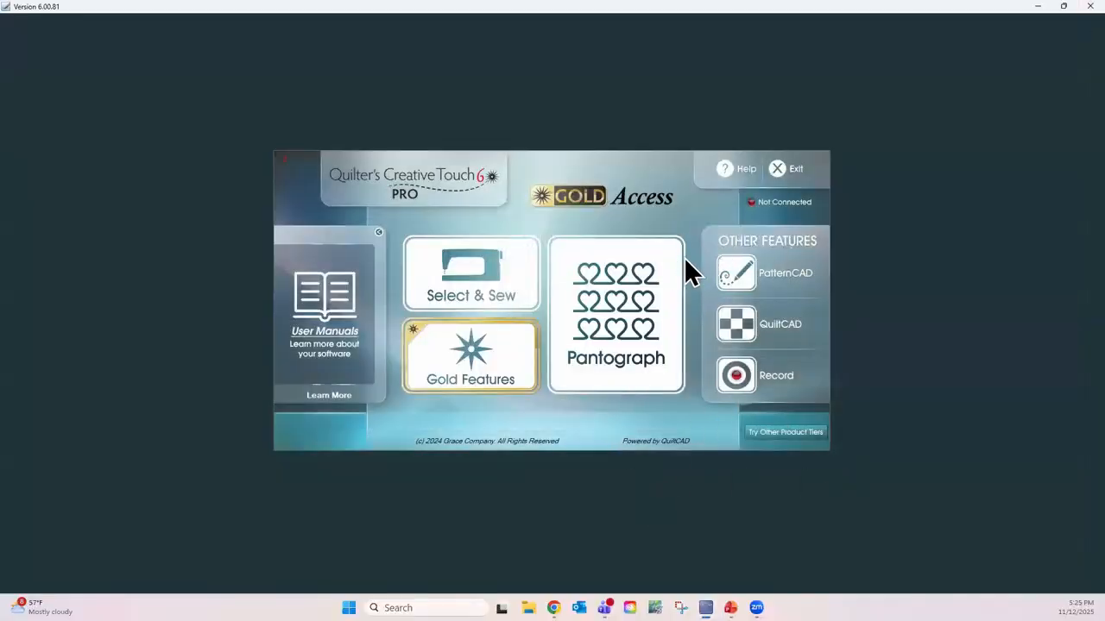
Step: In the program's general Quilting Settings, switch Pause at Trim Lines off and back on, accept, and close the settings
click(735, 169)
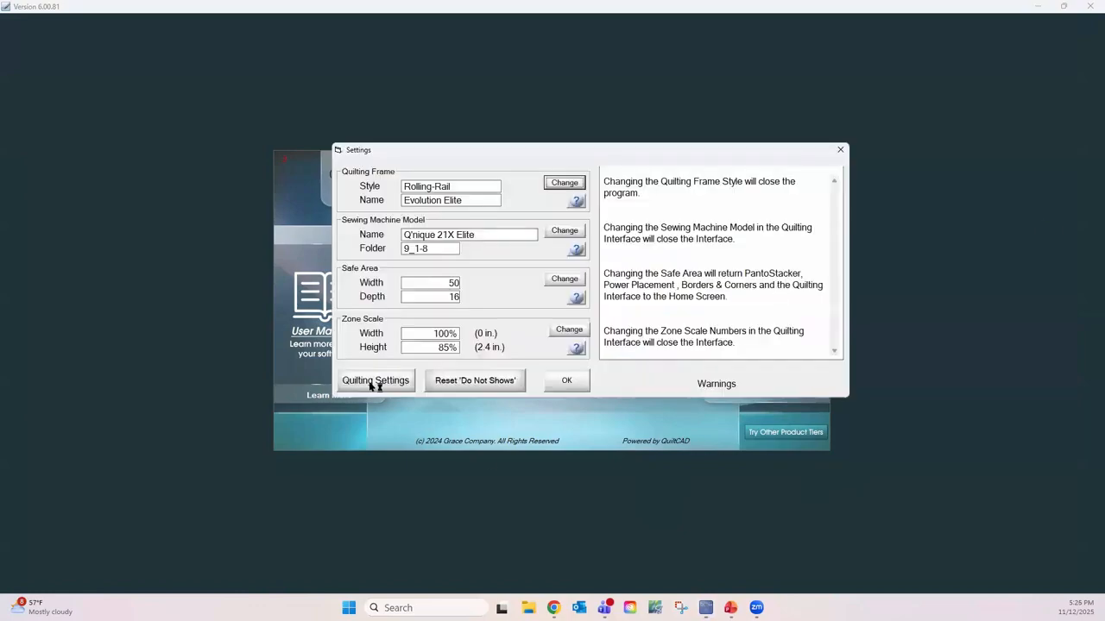
click(371, 385)
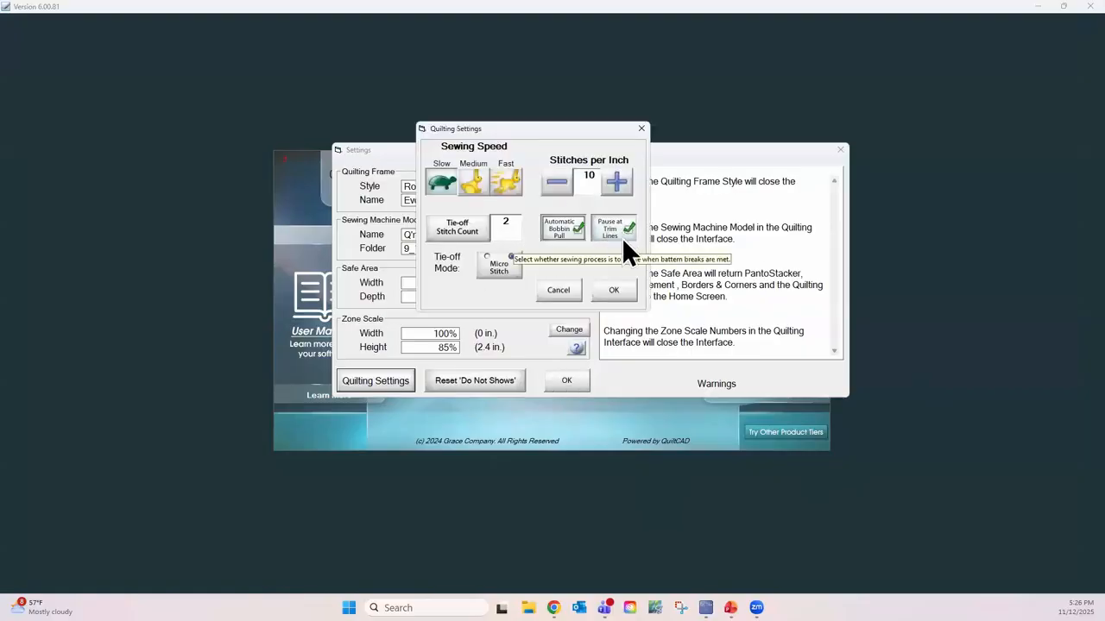
click(627, 230)
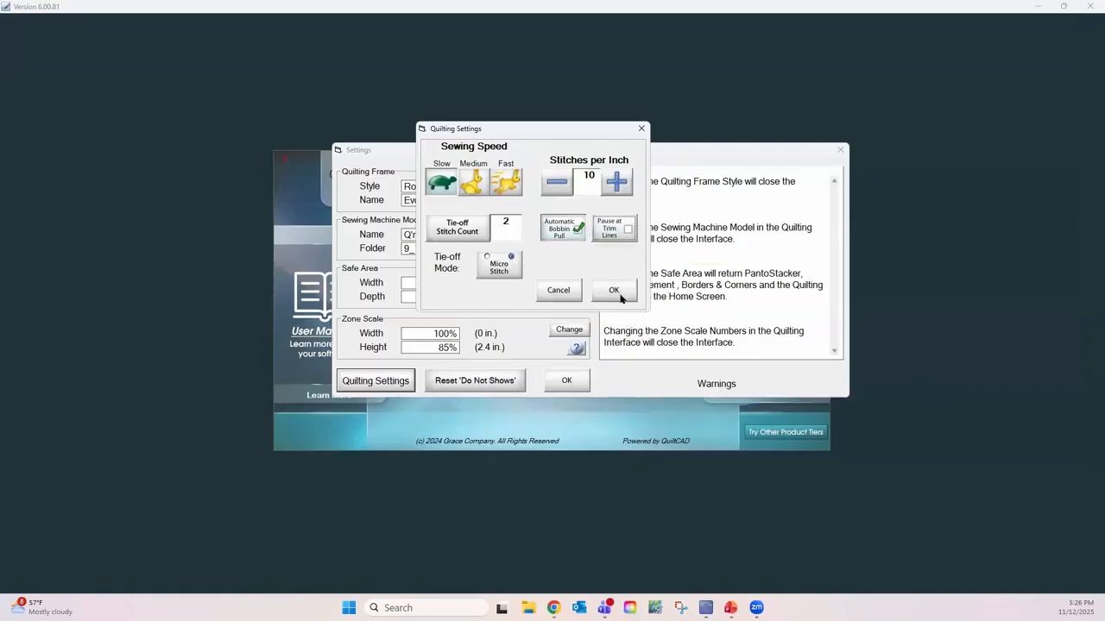
click(627, 227)
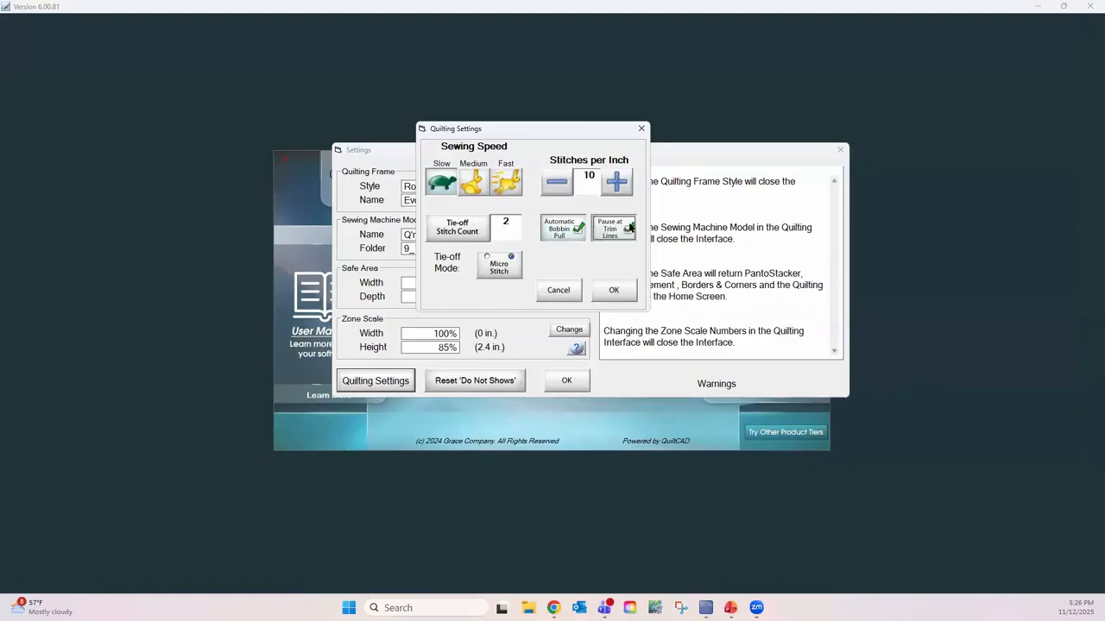
click(613, 290)
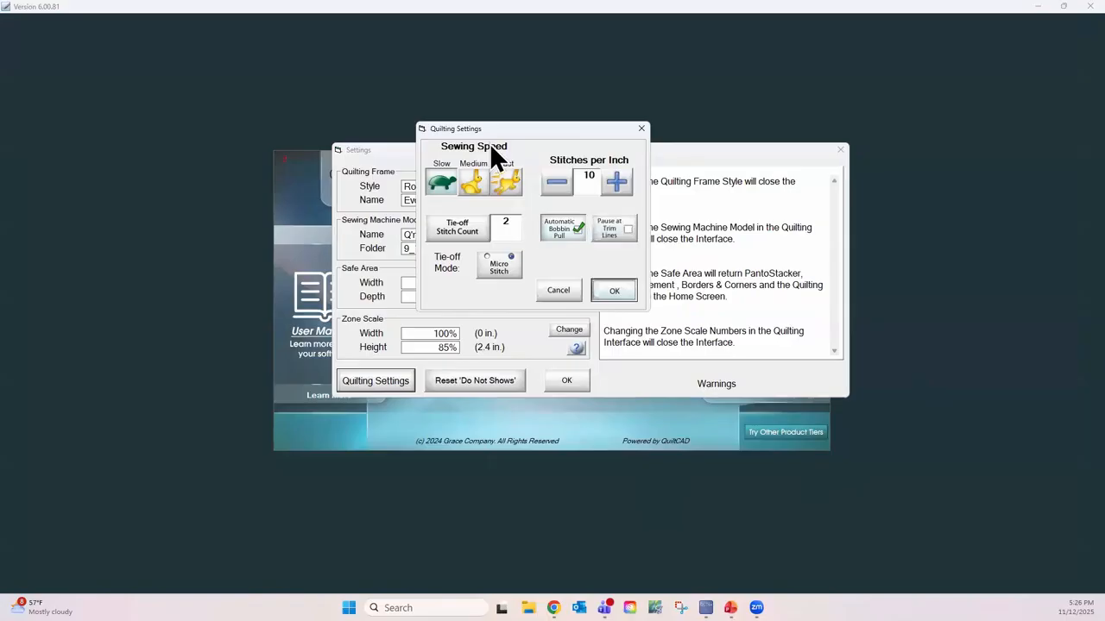
click(840, 152)
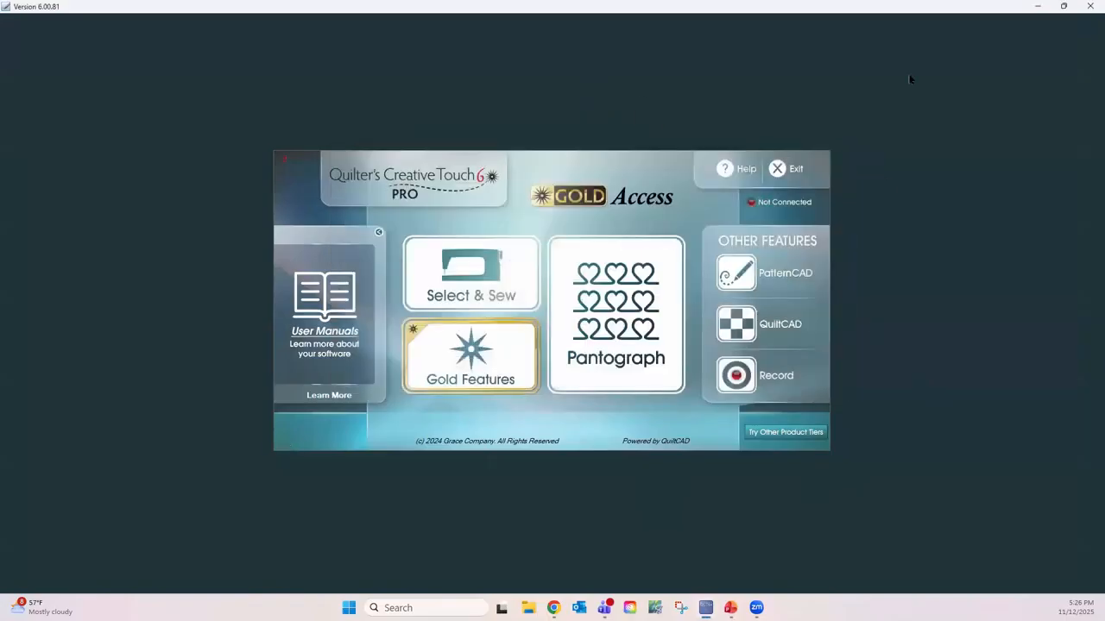